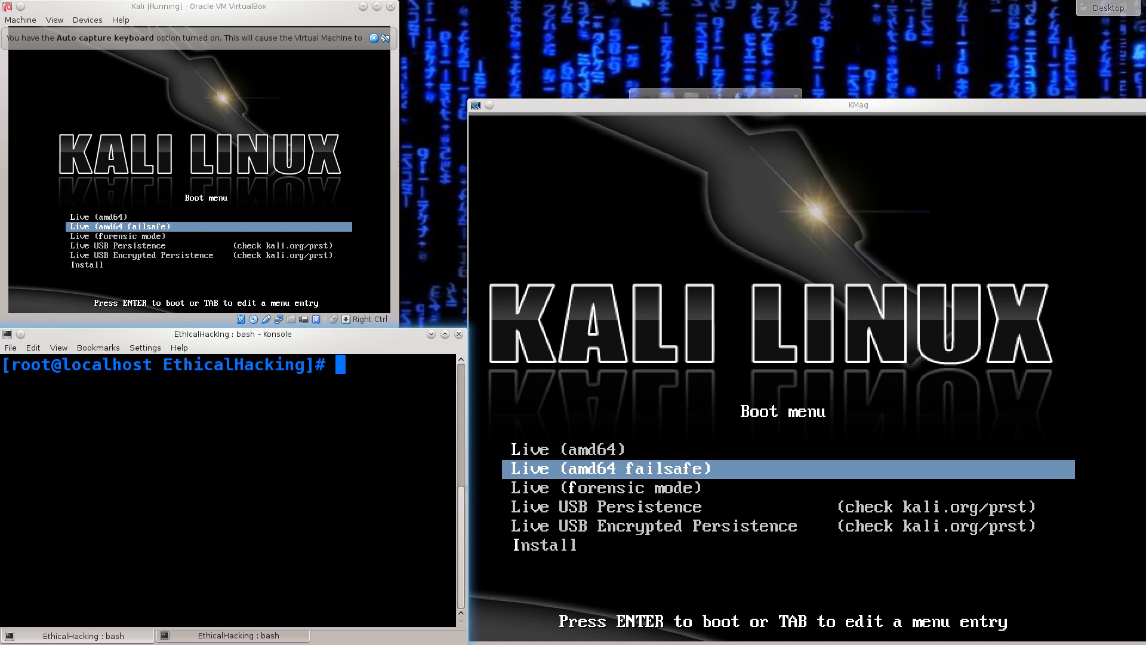
- Start the Kali installer by booting the Install entry from the boot menu
mouse_move(203, 6)
mouse_down()
mouse_move(287, 45)
mouse_move(213, 5)
mouse_up()
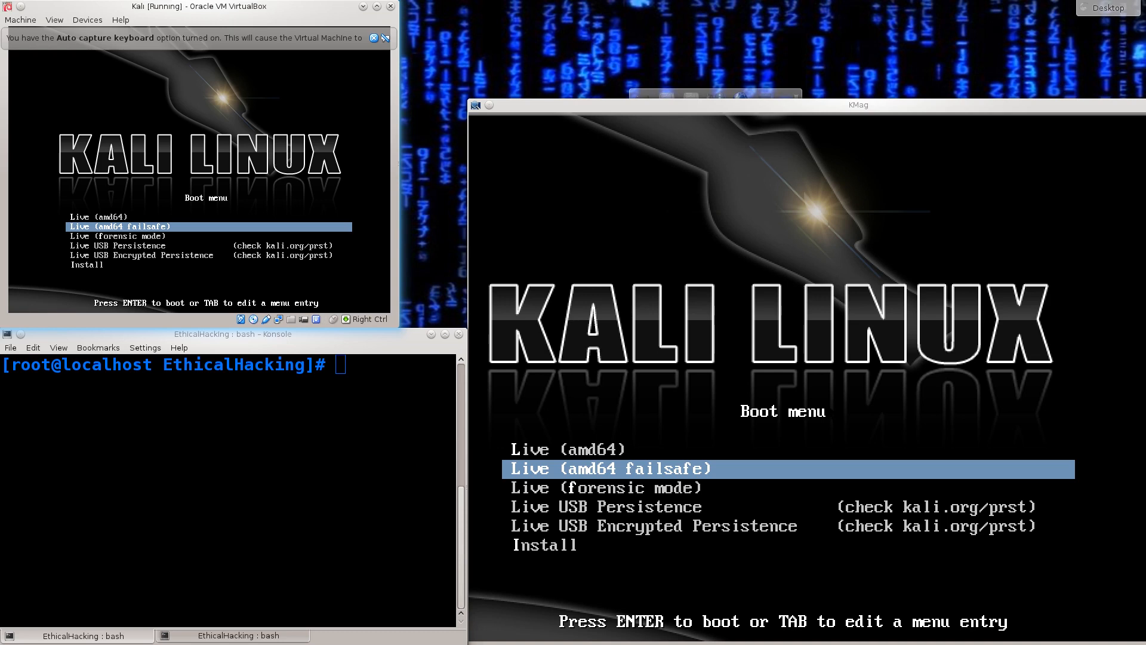
key(Down)
key(Down)
key(Down)
key(Down)
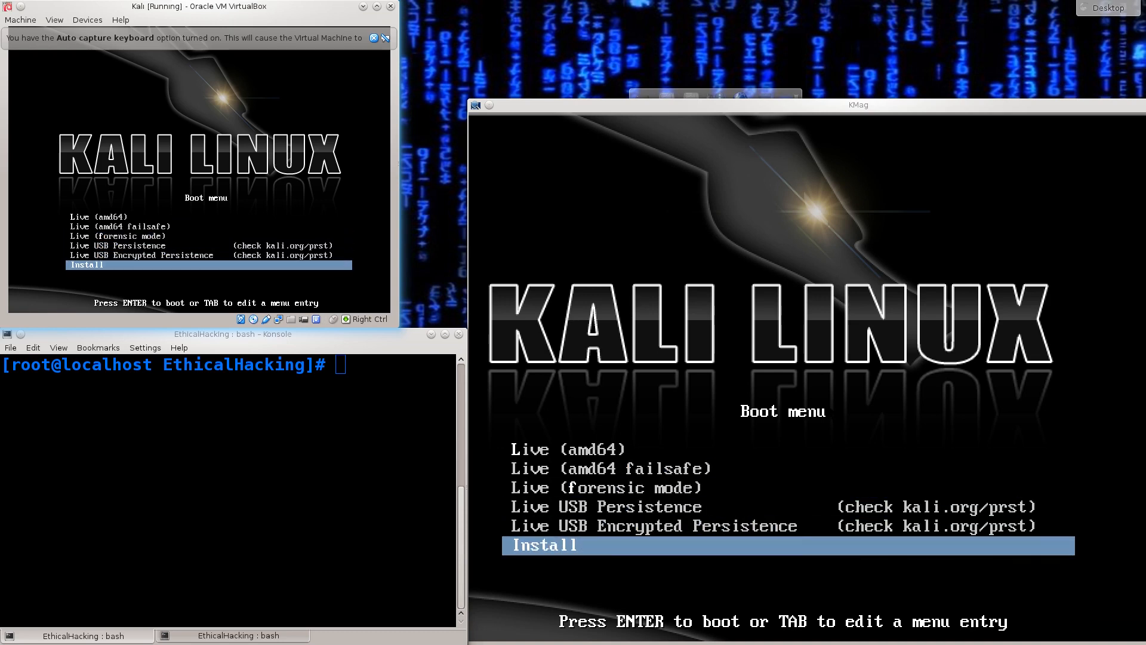
key(Return)
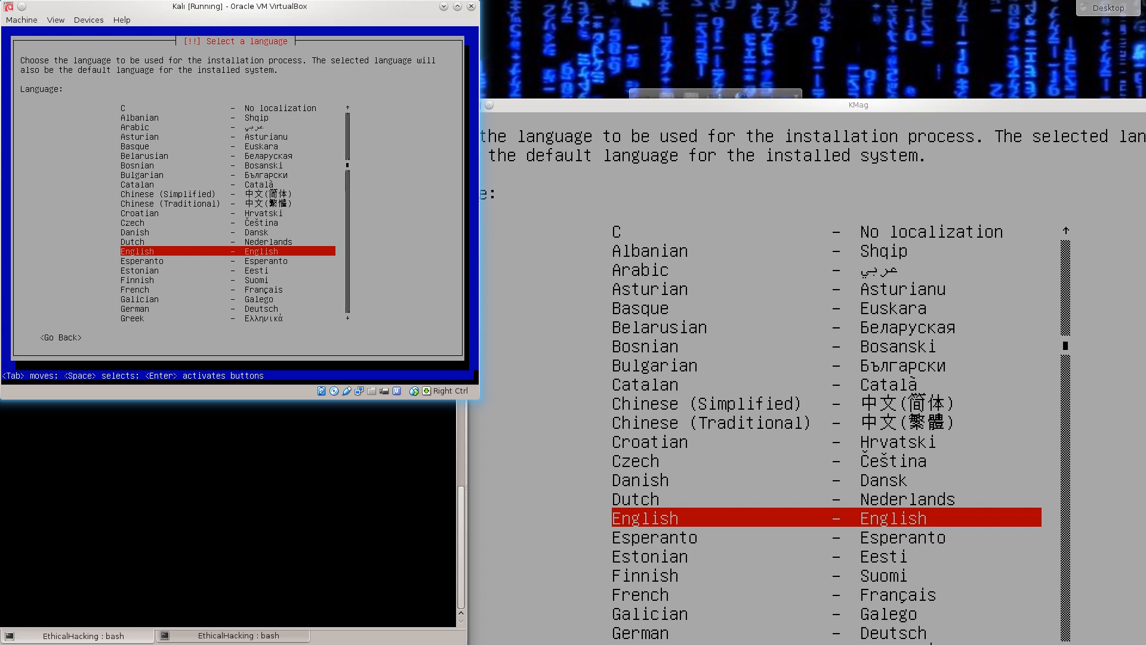
- Choose English as the installation language
key(Up)
key(Up)
key(Up)
key(Up)
key(Up)
key(Up)
key(Up)
key(Up)
key(Up)
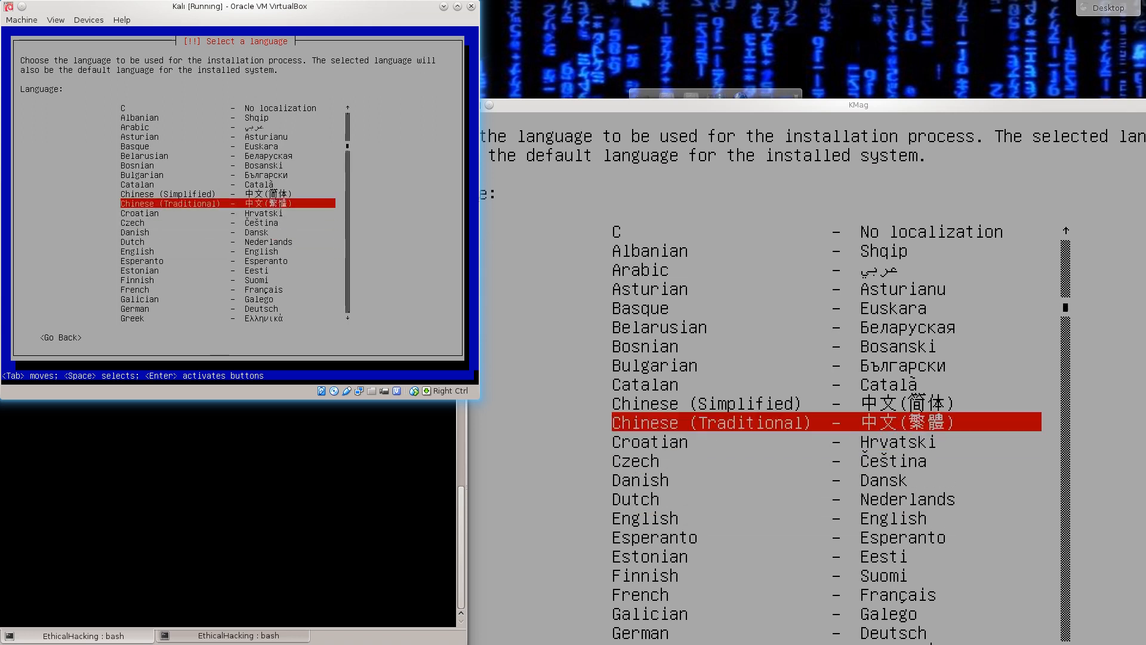
key(Up)
key(Up)
key(Up)
key(Up)
key(Up)
key(Up)
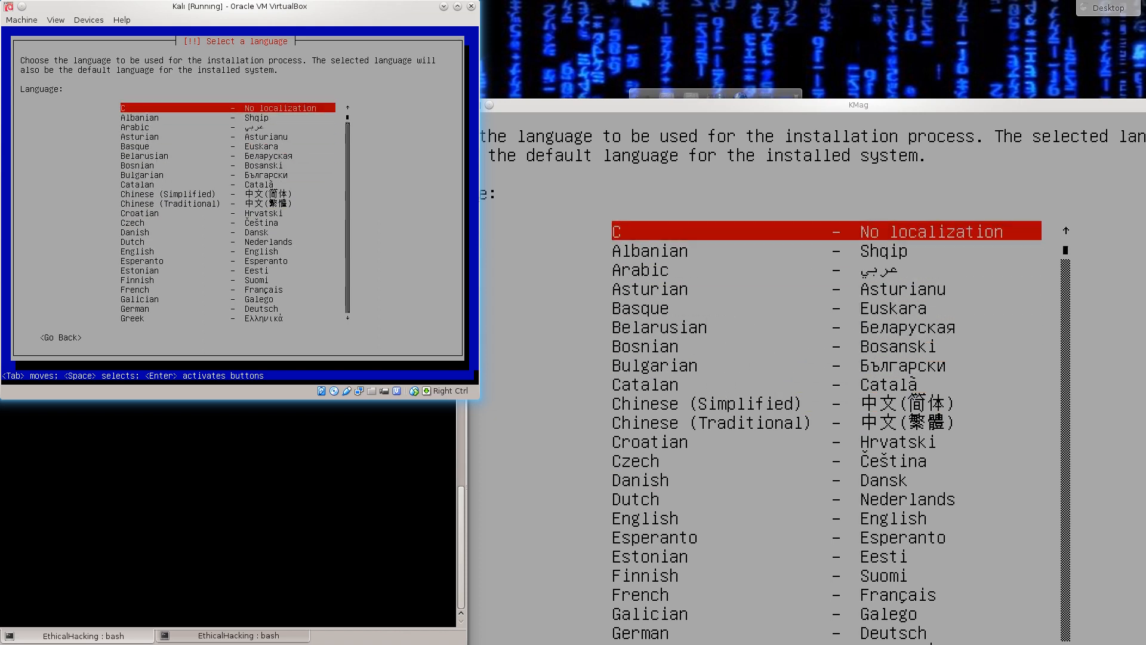
key(Down)
key(Down)
key(Down)
key(Down)
key(Down)
key(Down)
key(Down)
key(Down)
key(Down)
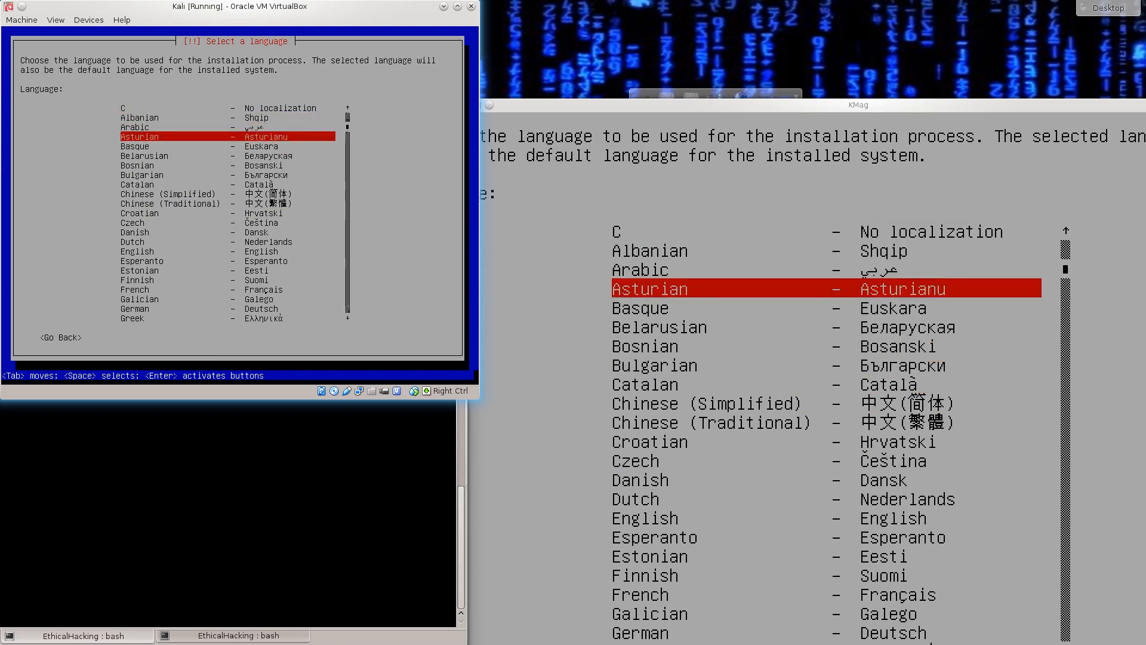
key(Down)
key(Down)
key(Down)
key(Down)
key(Down)
key(Down)
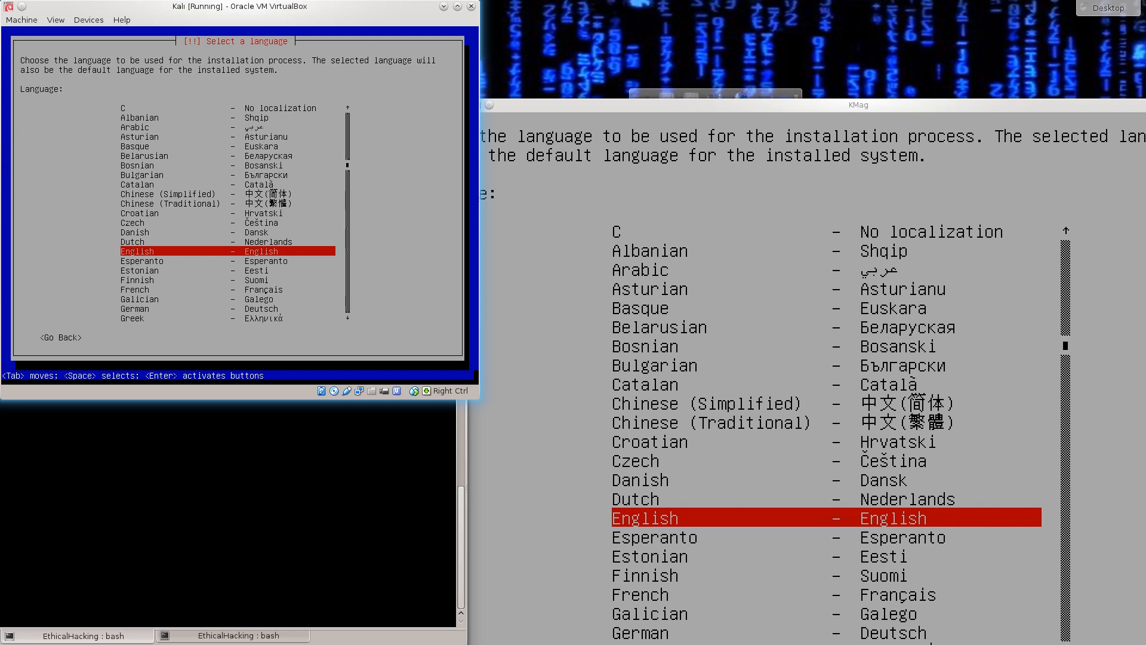
key(Return)
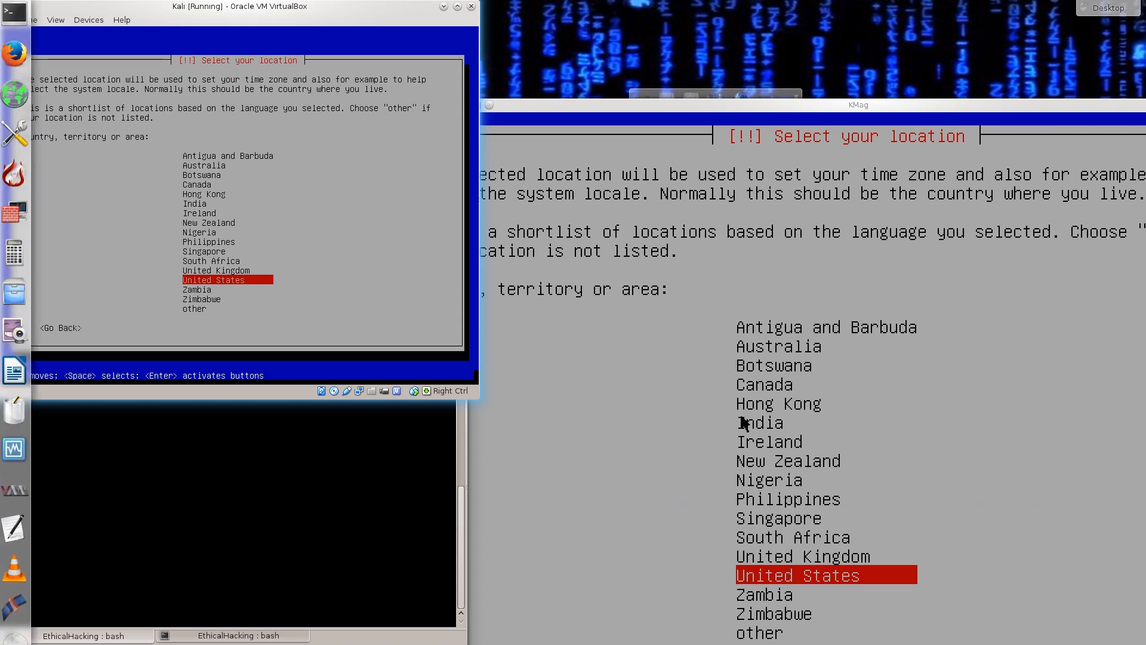
- Set the location to United Kingdom and accept British English as the keymap
key(Up)
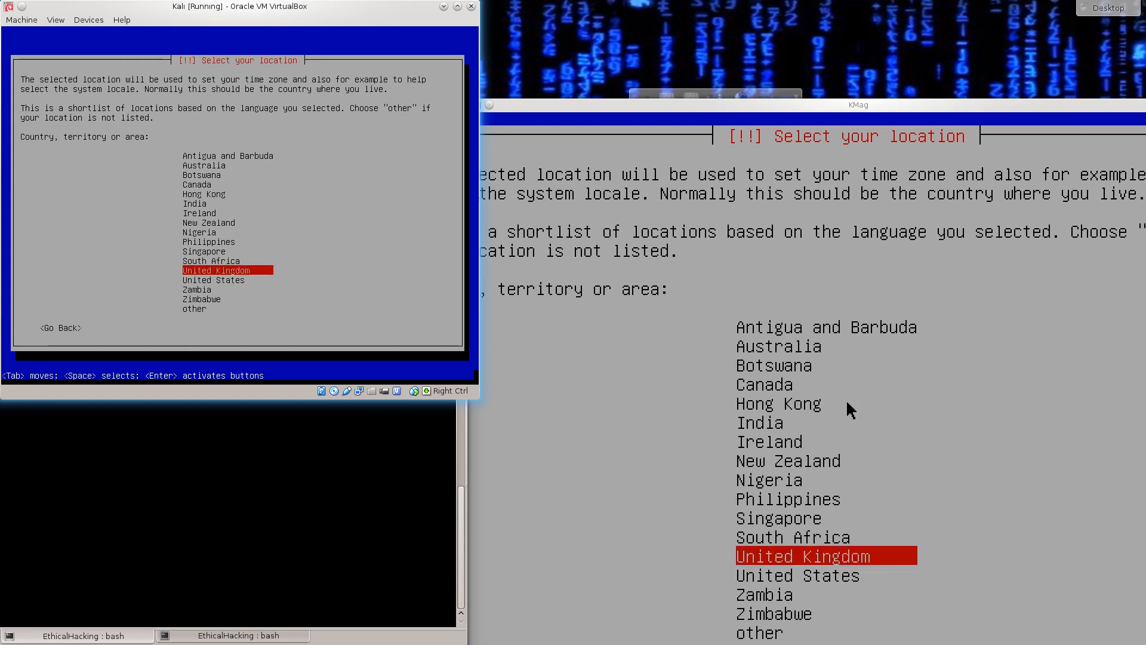
key(Return)
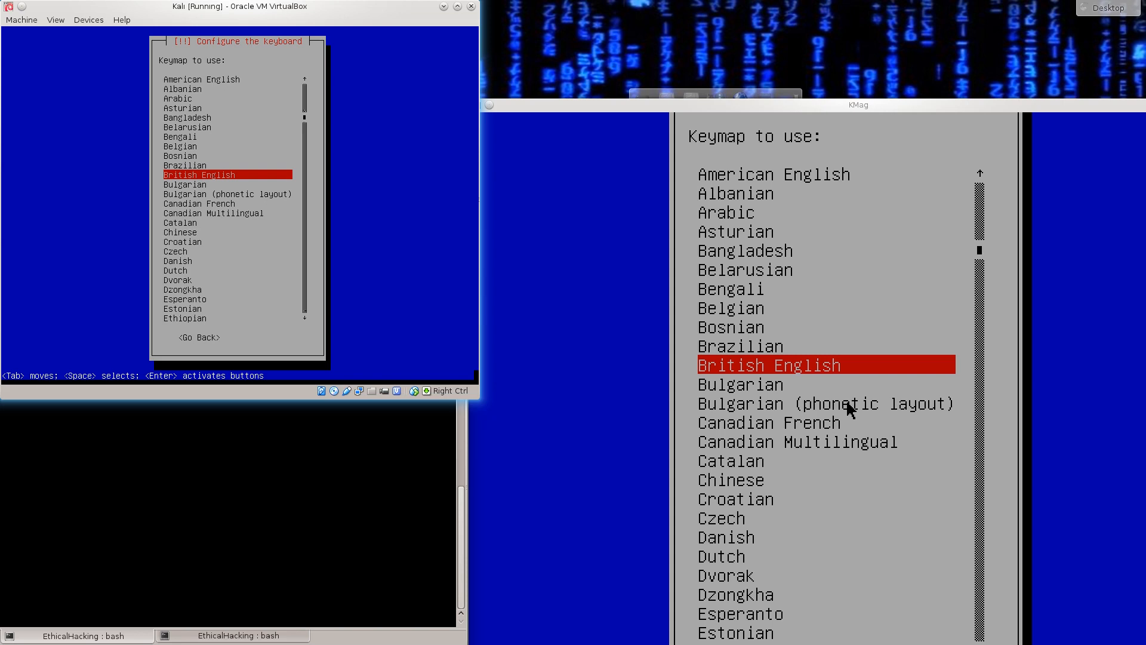
key(Return)
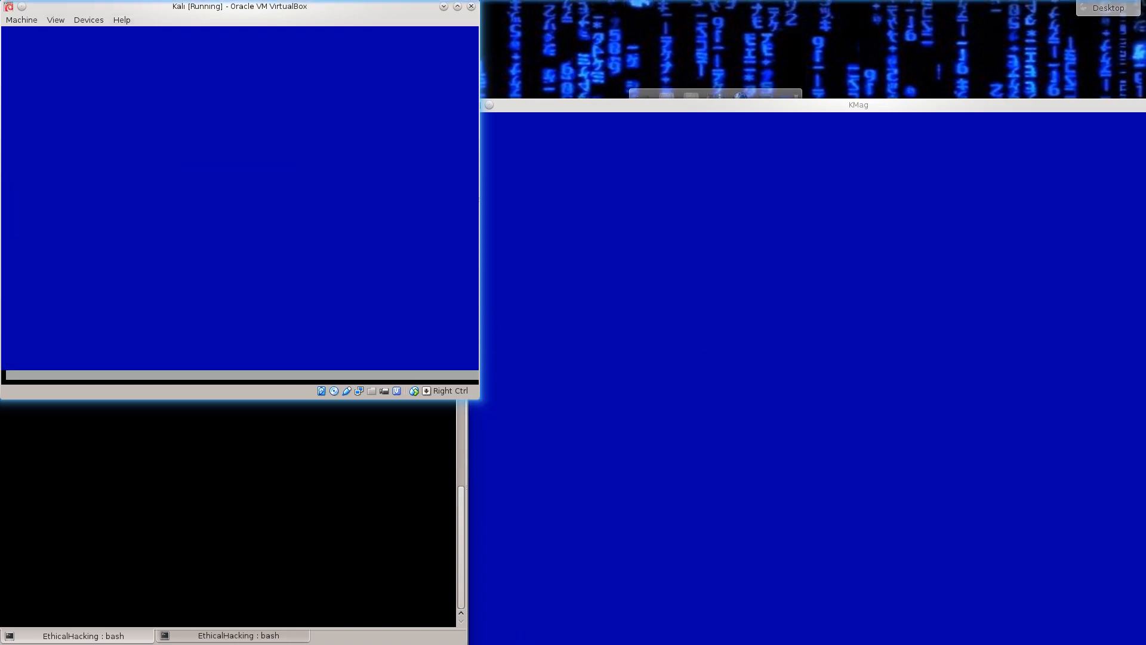
mouse_move(240, 7)
mouse_down()
mouse_move(227, 6)
mouse_move(239, 7)
mouse_up()
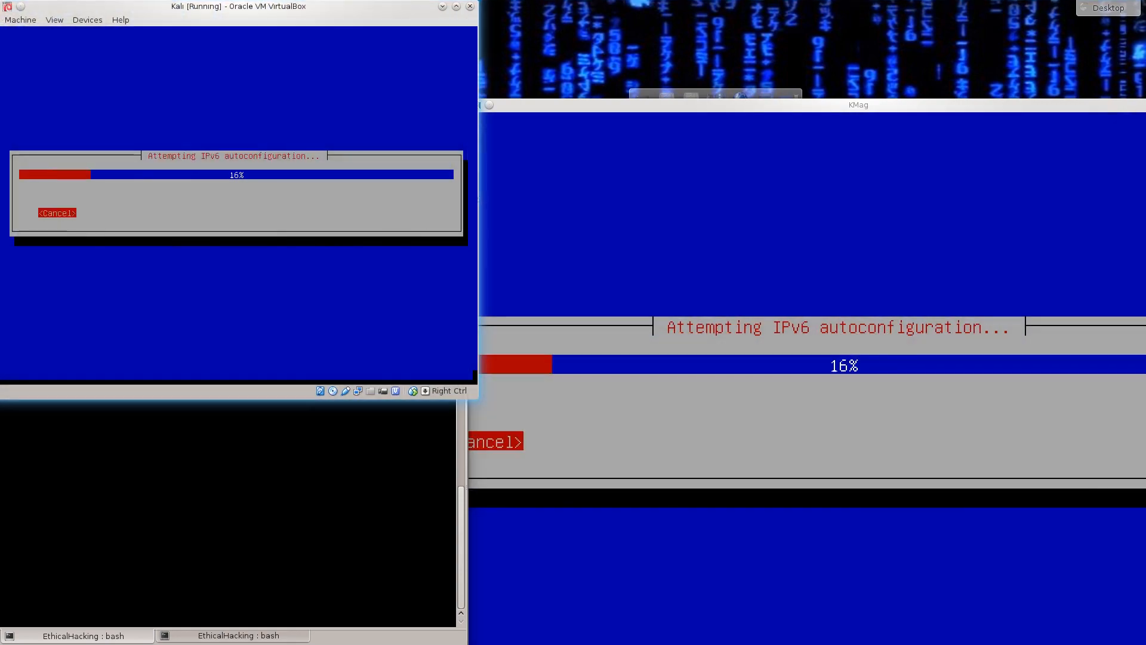
drag(859, 105, 869, 105)
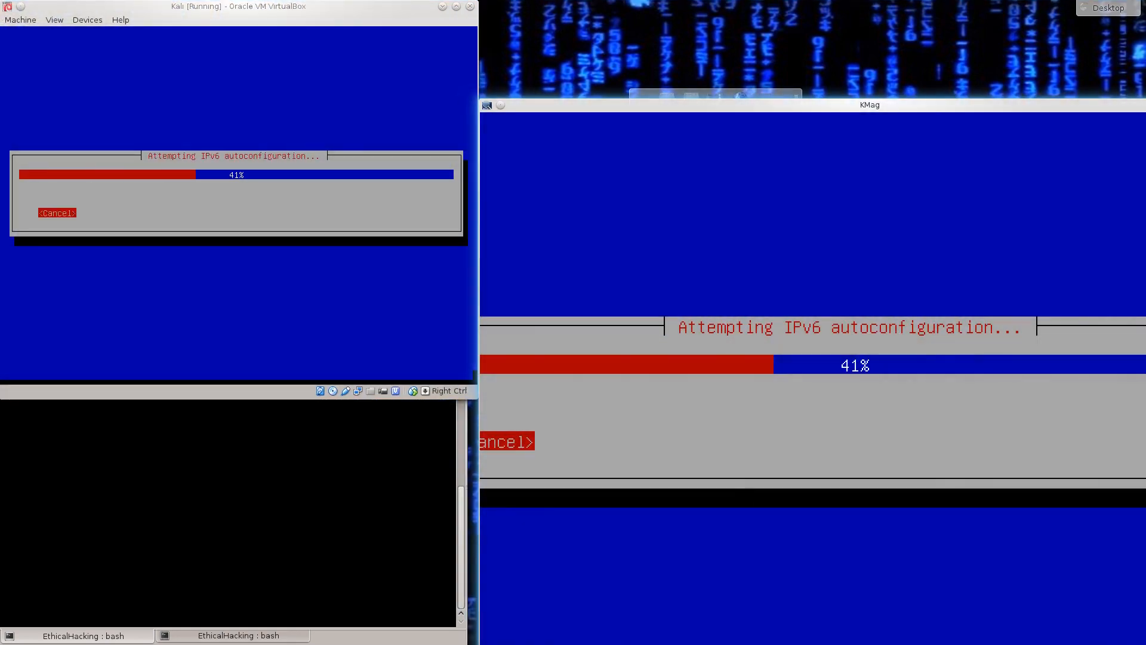
drag(480, 215, 413, 216)
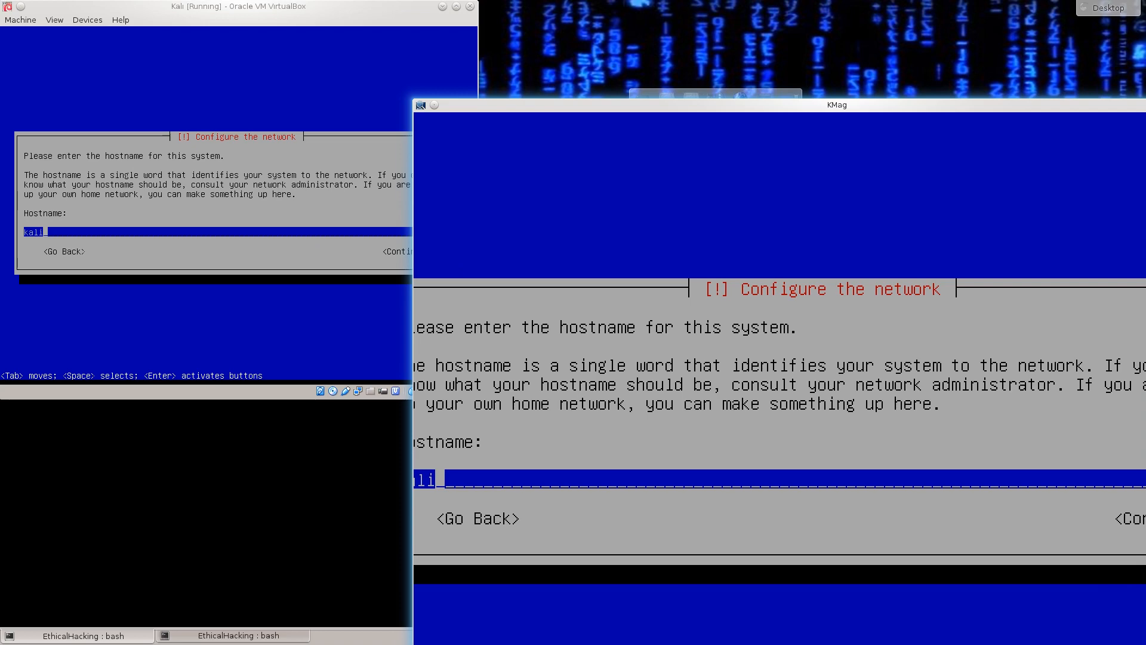
drag(419, 101, 285, 265)
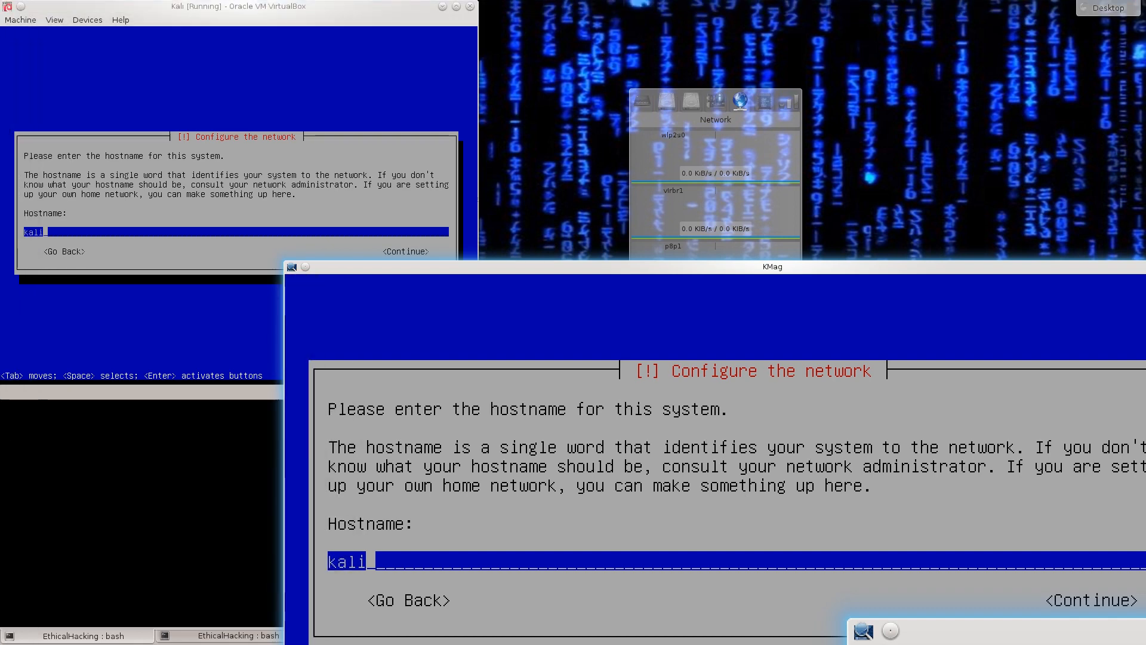
- Keep the hostname kali and continue with an empty domain name
click(239, 203)
key(Tab)
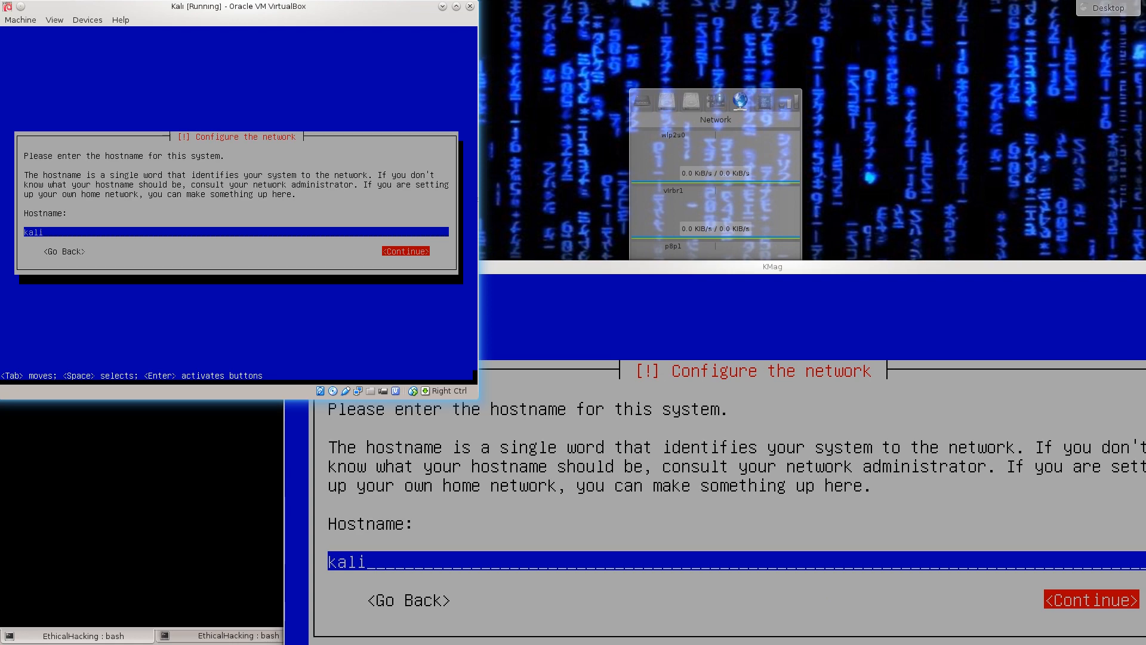
key(Left)
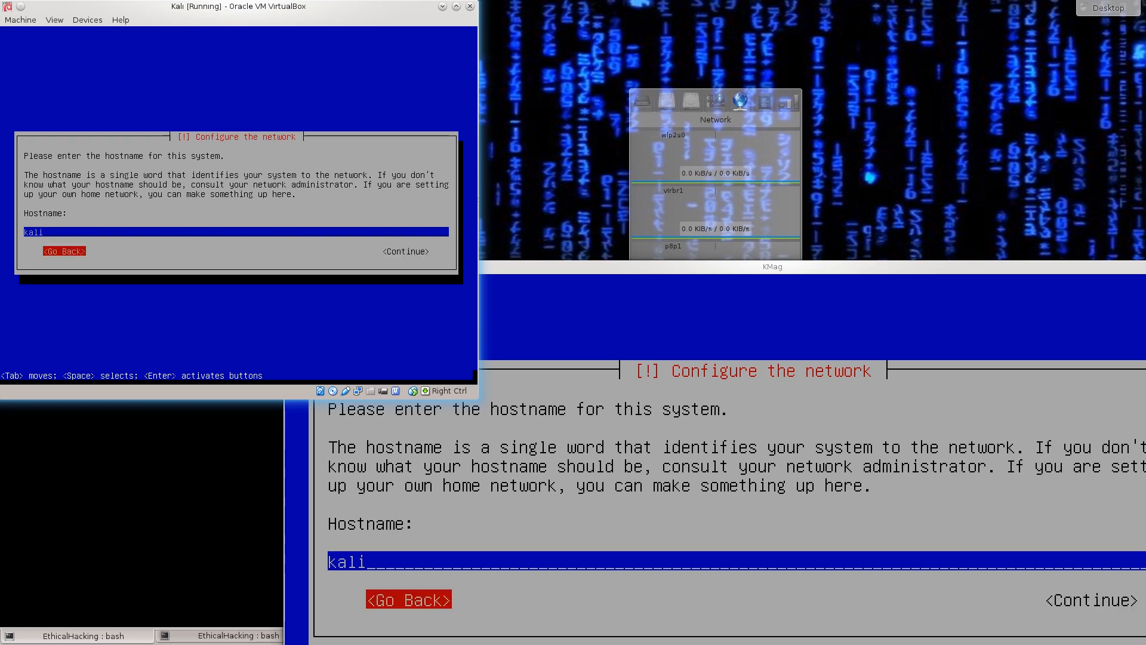
key(Right)
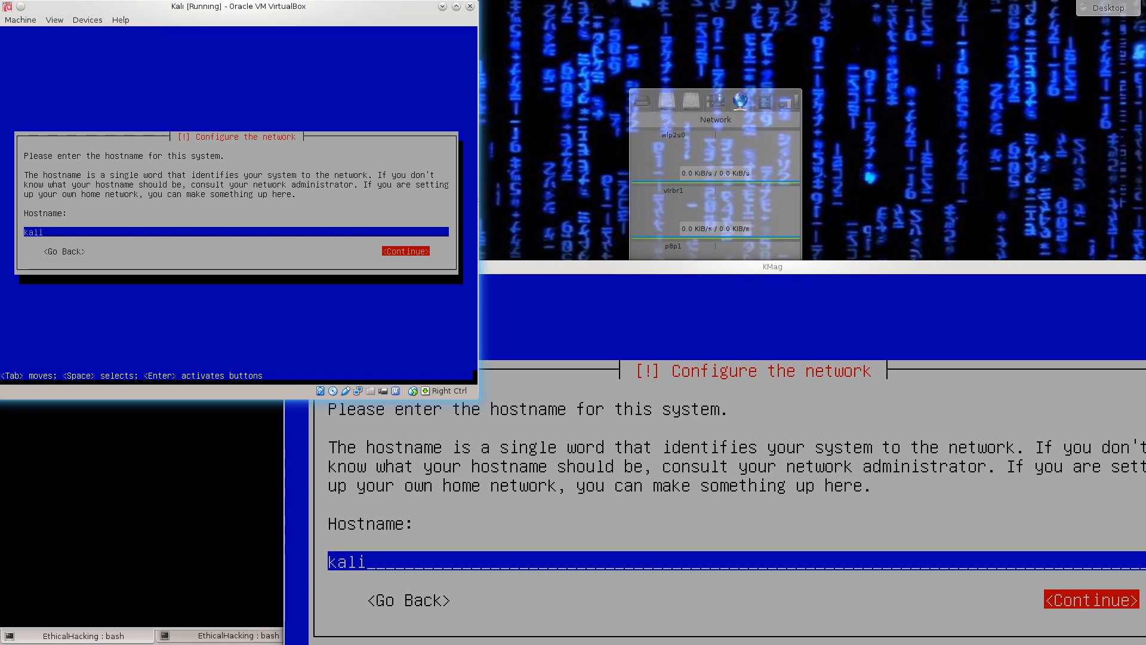
key(Return)
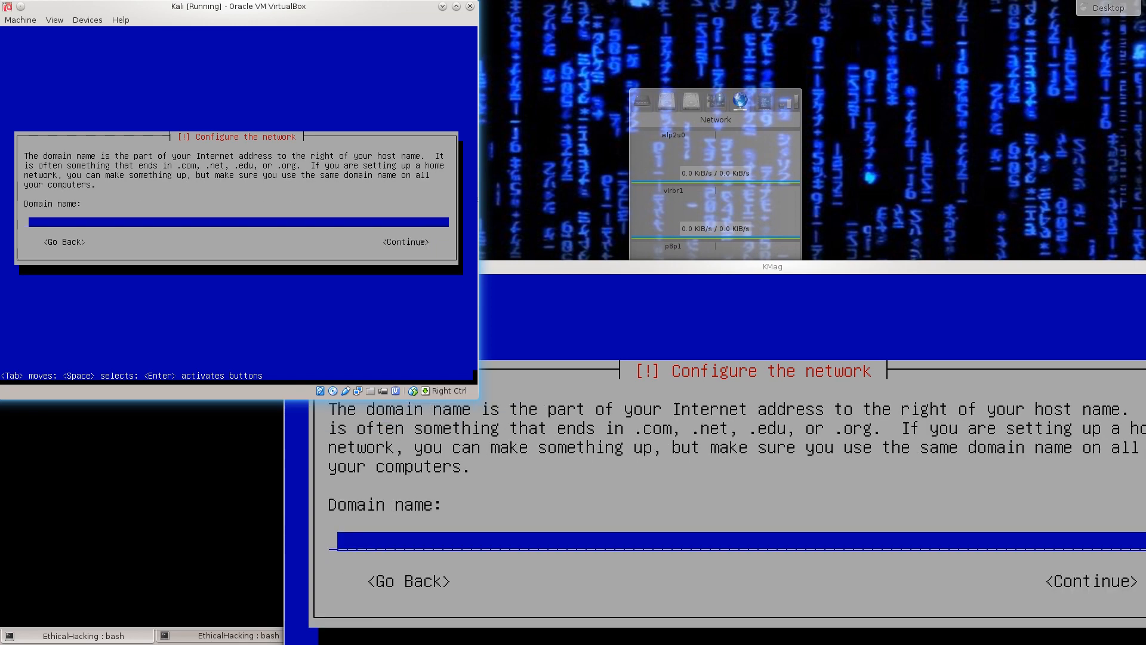
key(Tab)
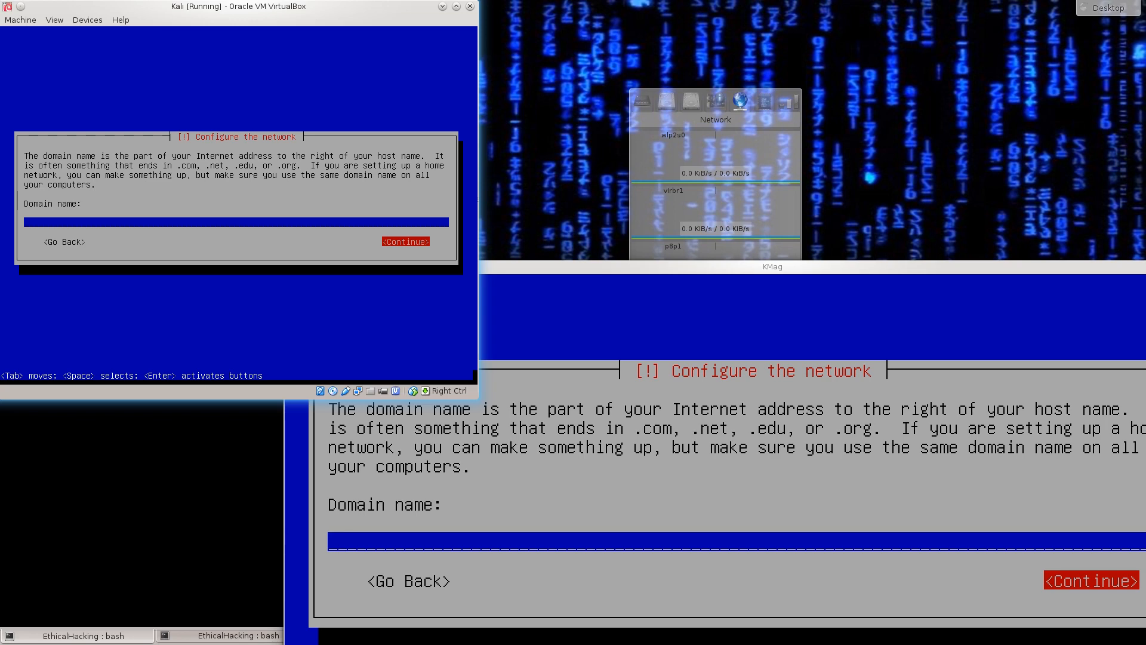
key(Return)
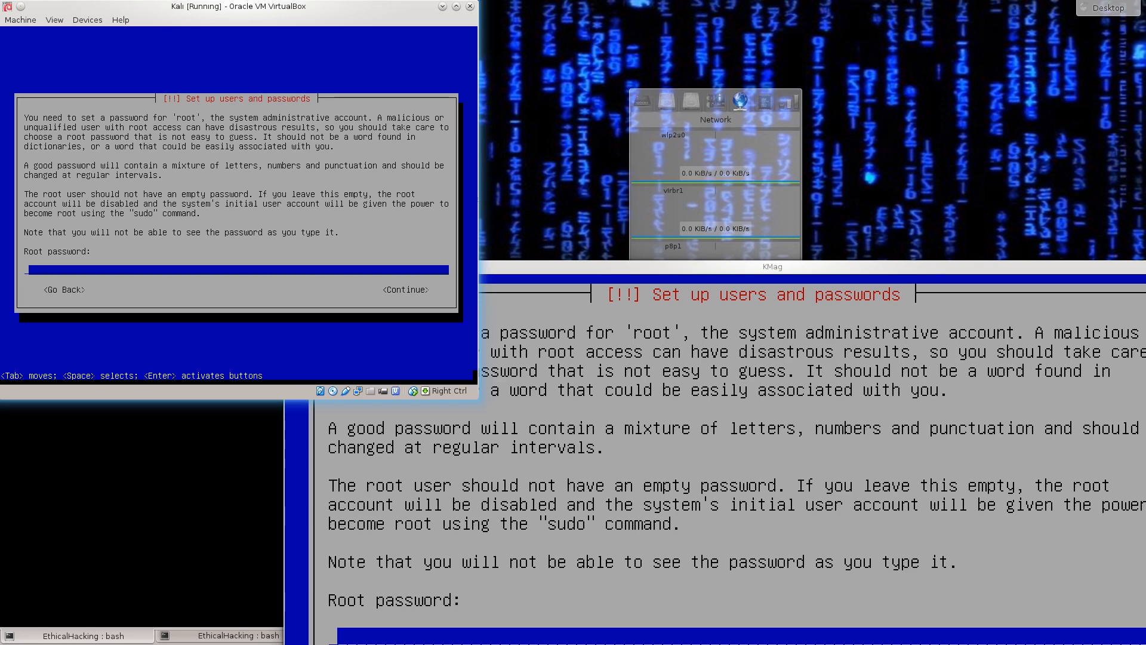
- Enter the root password and re-enter it to verify
text(toor)
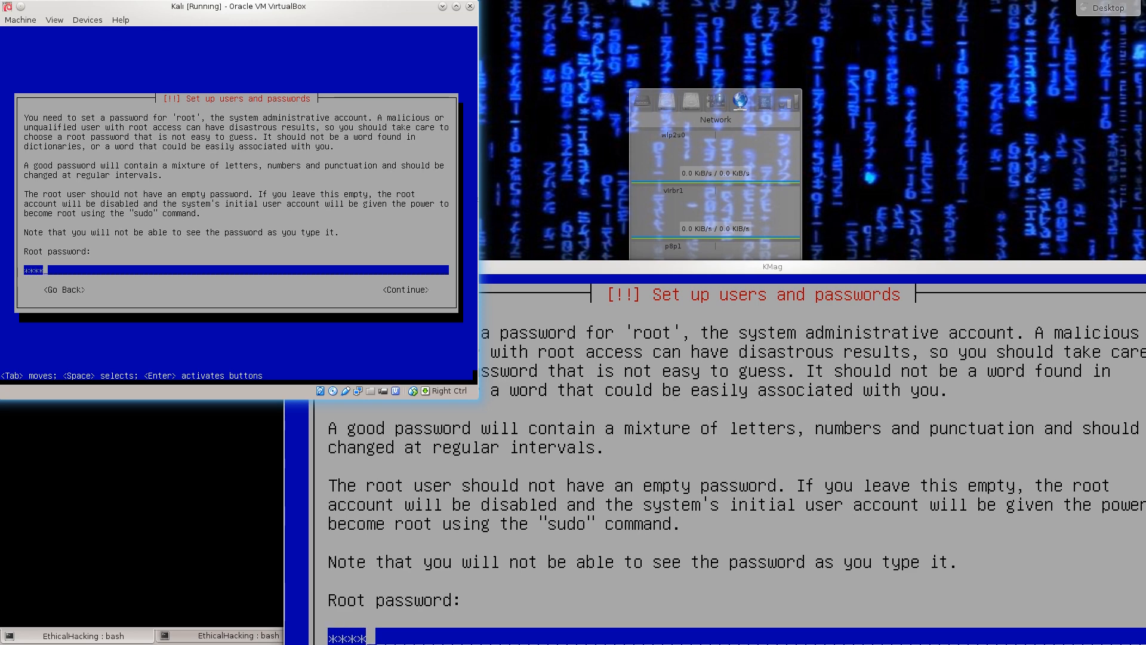
key(Tab)
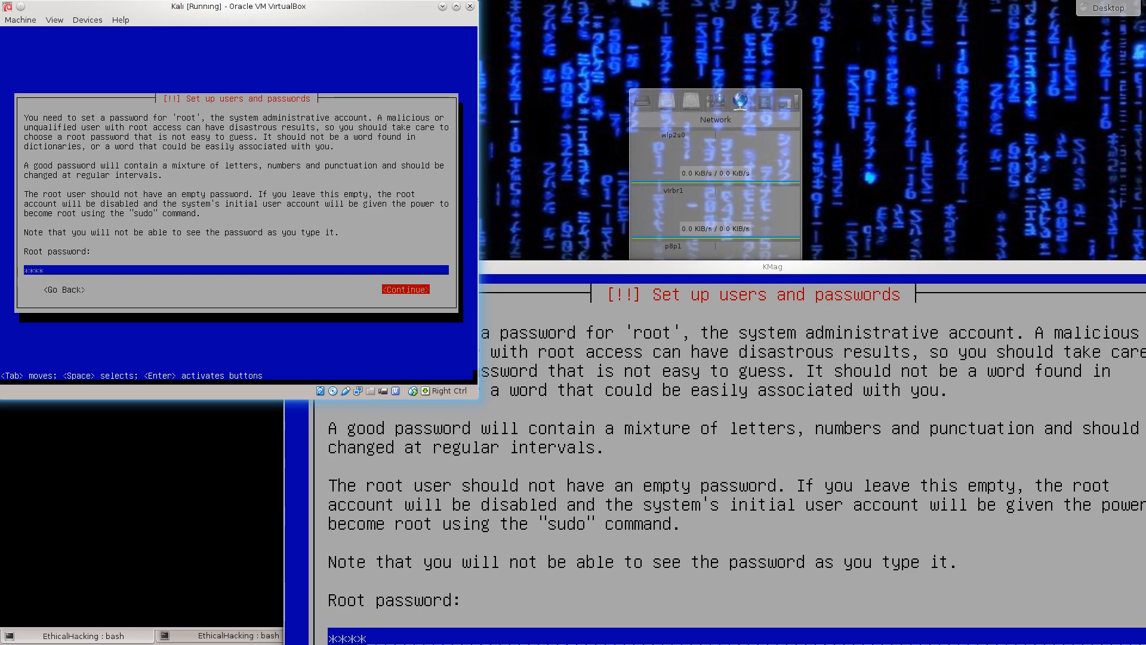
key(Return)
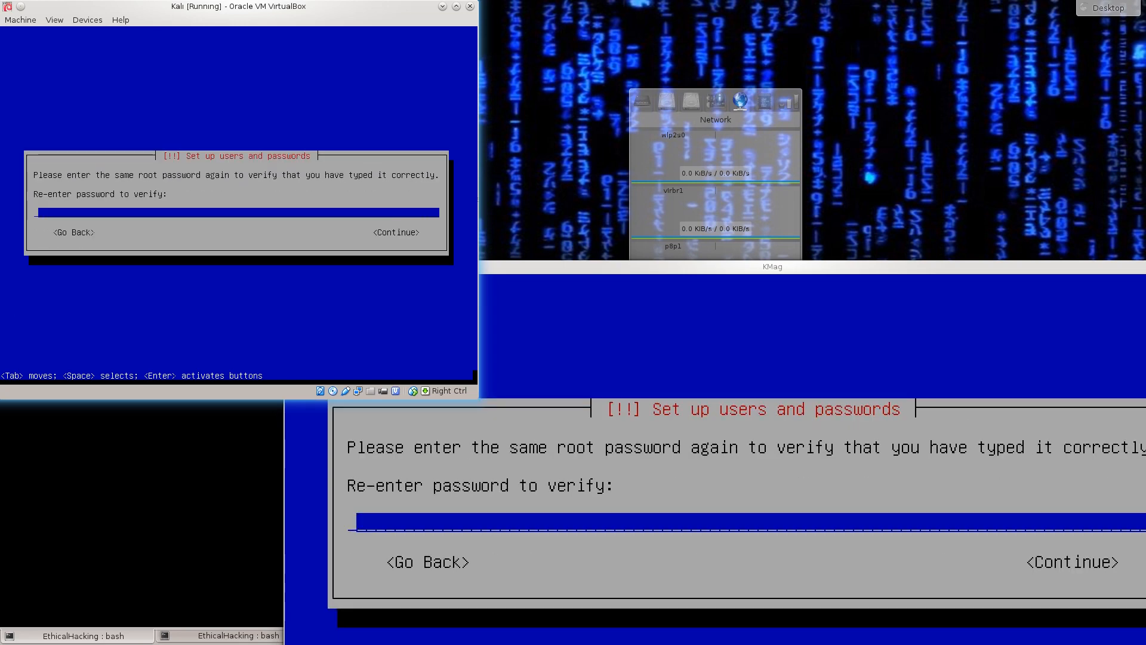
text(toor)
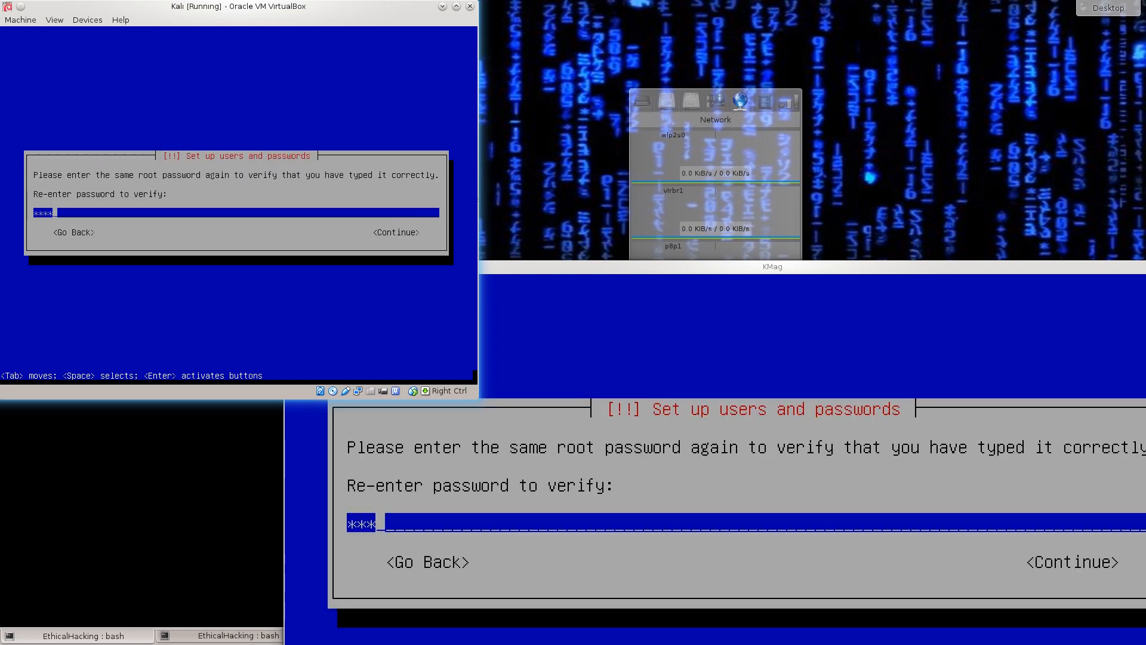
key(Tab)
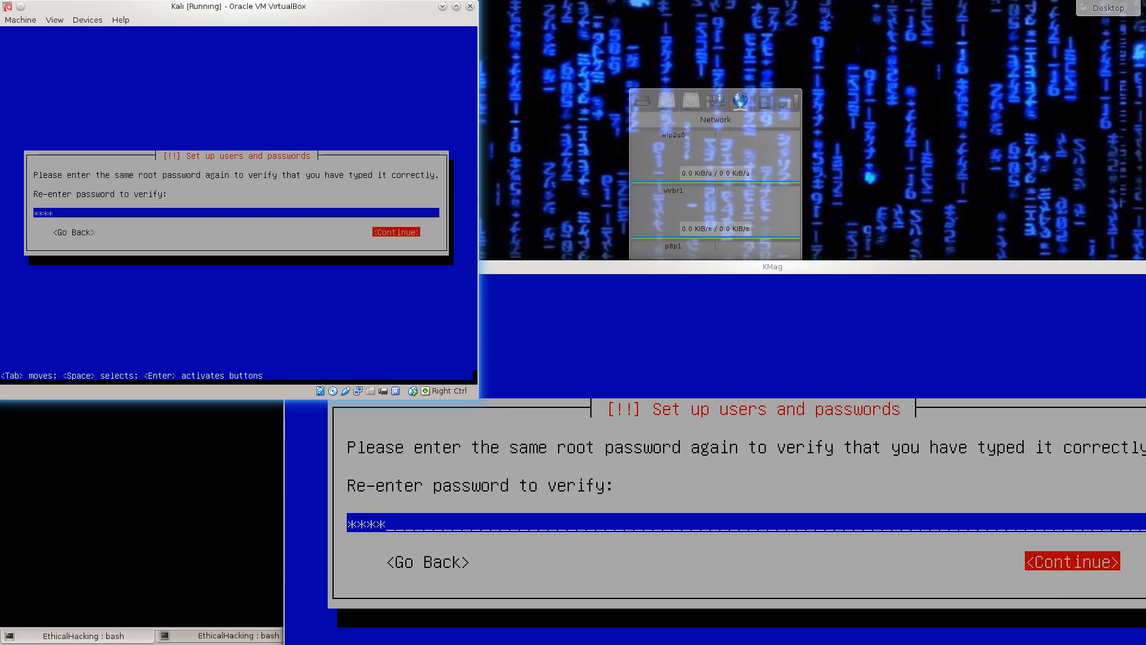
key(Return)
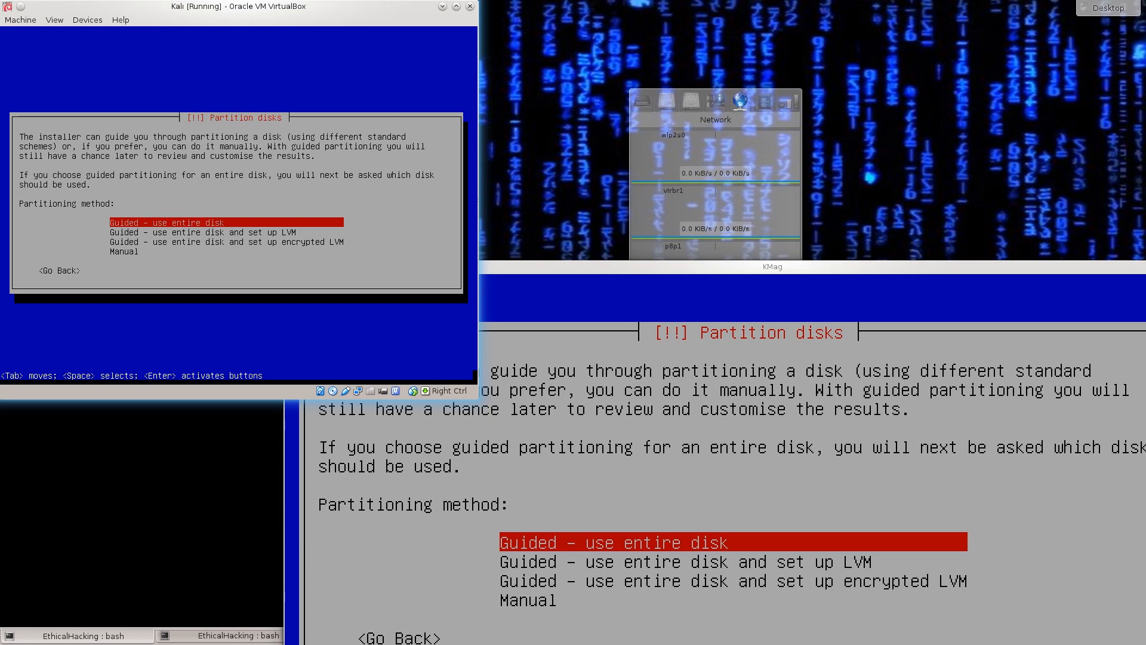
- Partition the whole SCSI1 (sda) disk with guided partitioning, putting all files in one partition
key(Return)
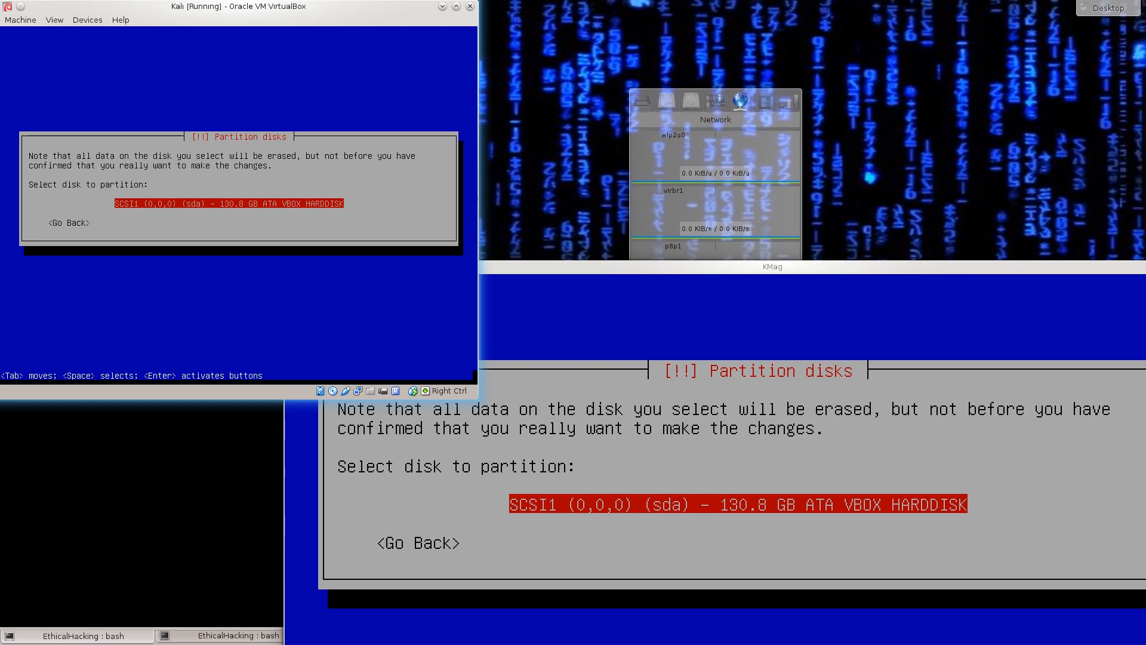
key(Return)
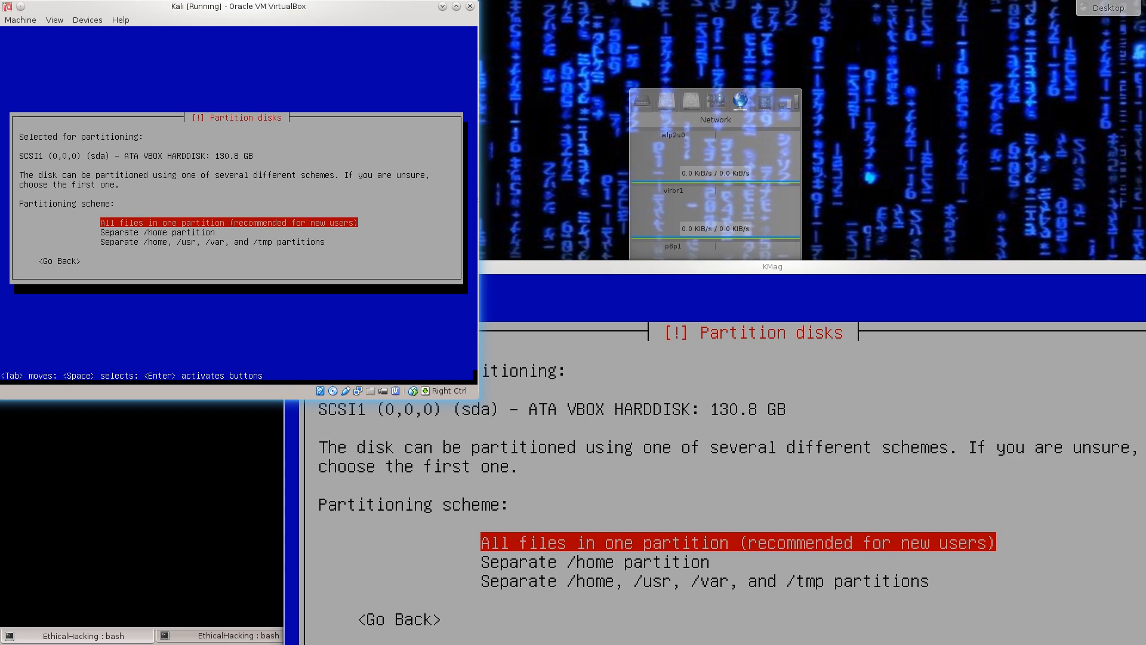
key(Down)
key(Down)
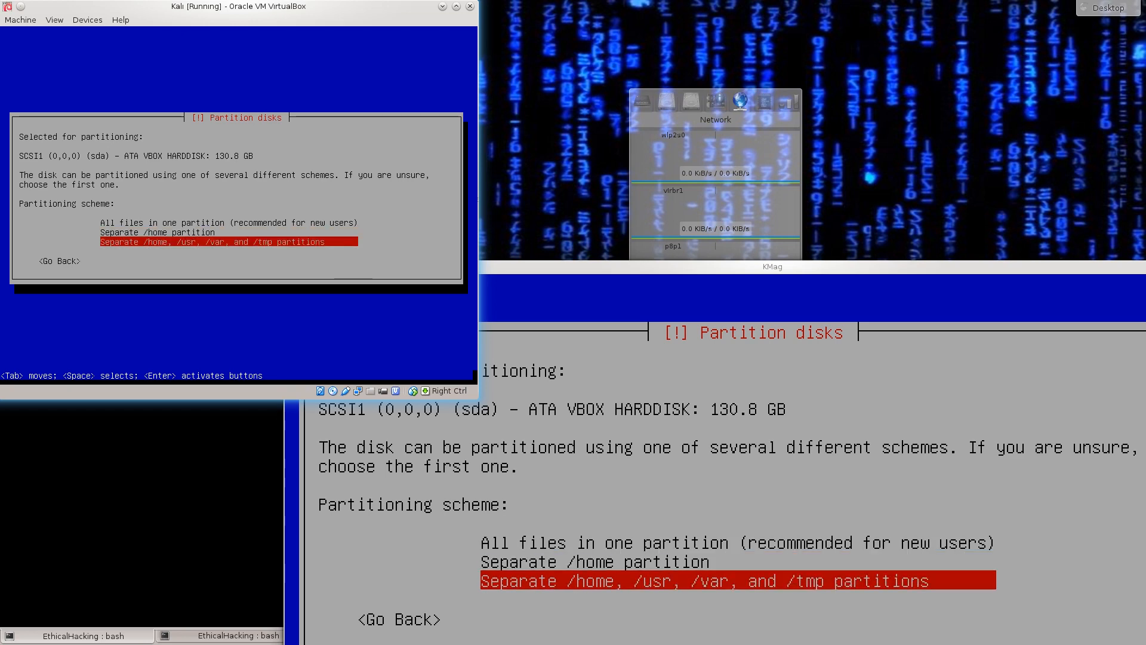
key(Up)
key(Up)
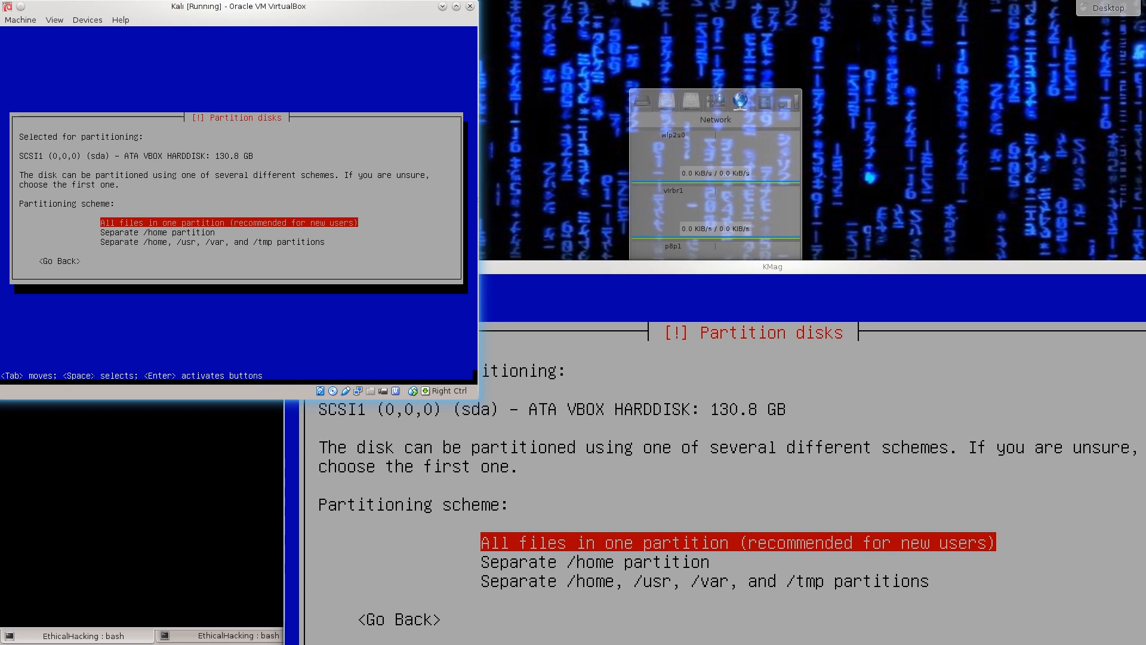
key(Return)
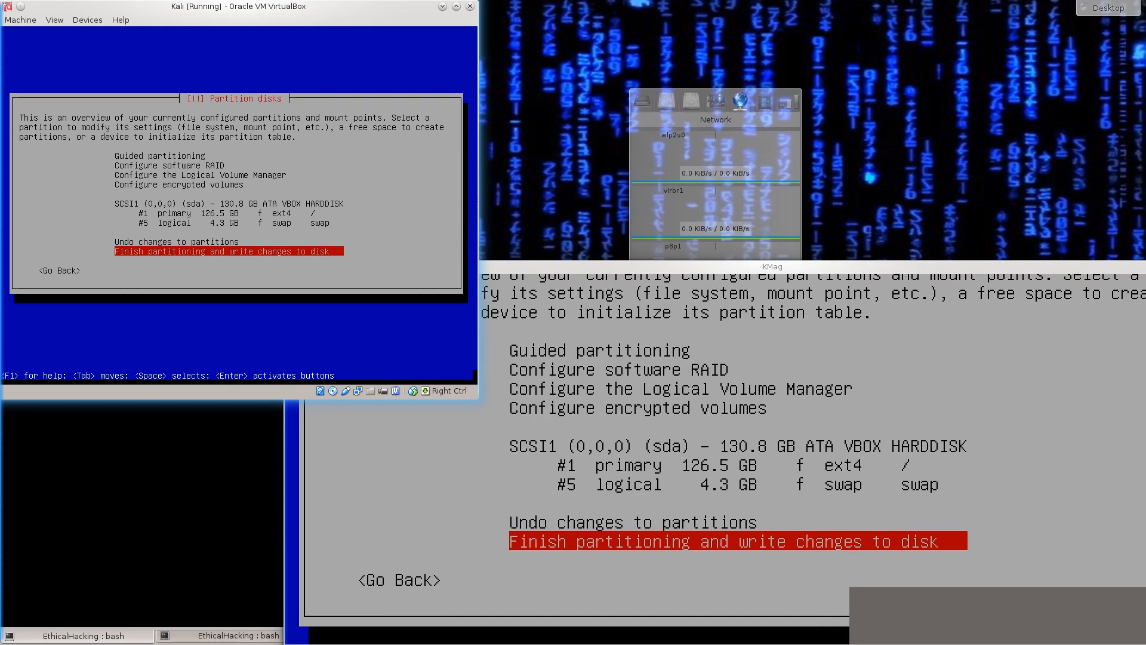
- Browse the partition overview entries, reviewing the SCSI1 (sda) partitions and the partitioning options listed
key(Up)
key(Up)
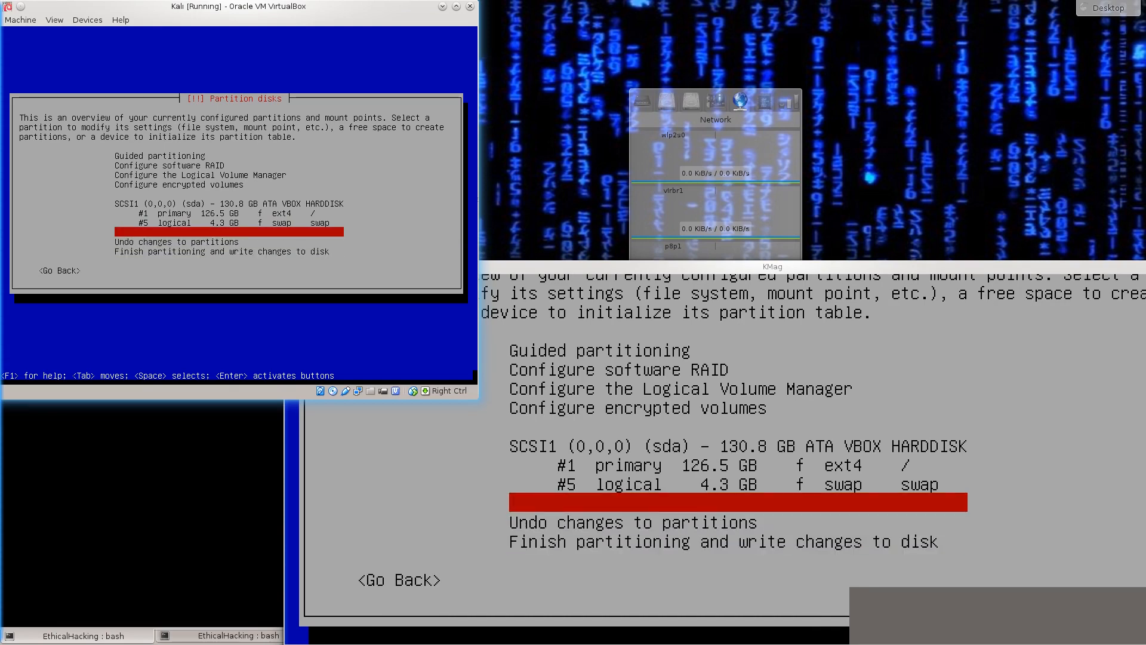
key(Up)
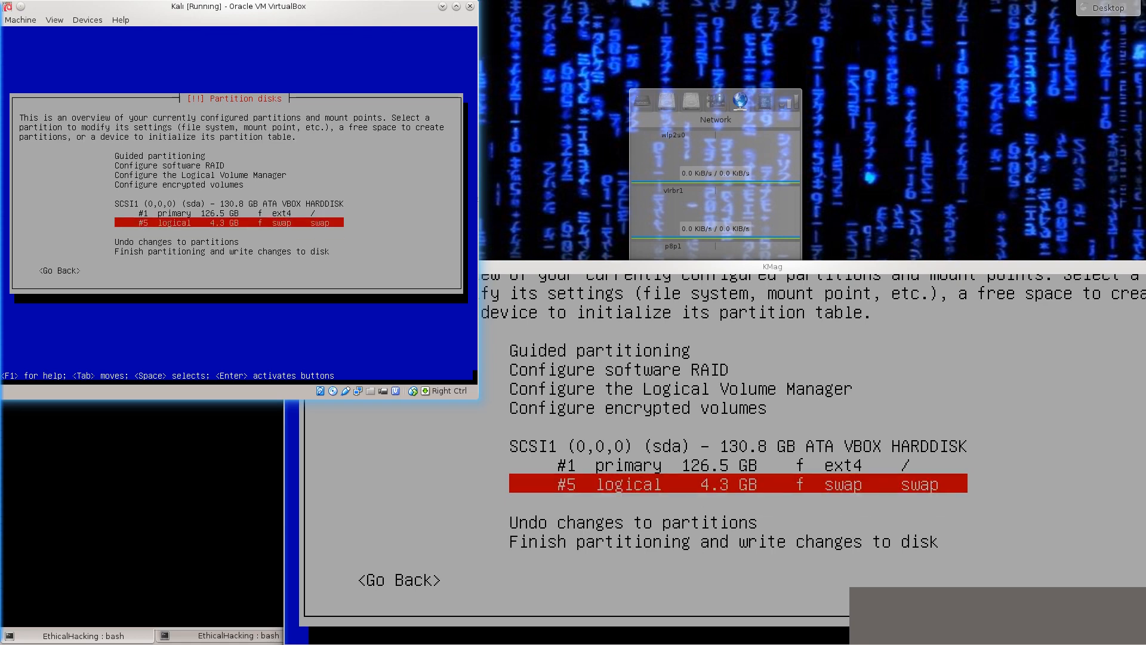
key(Up)
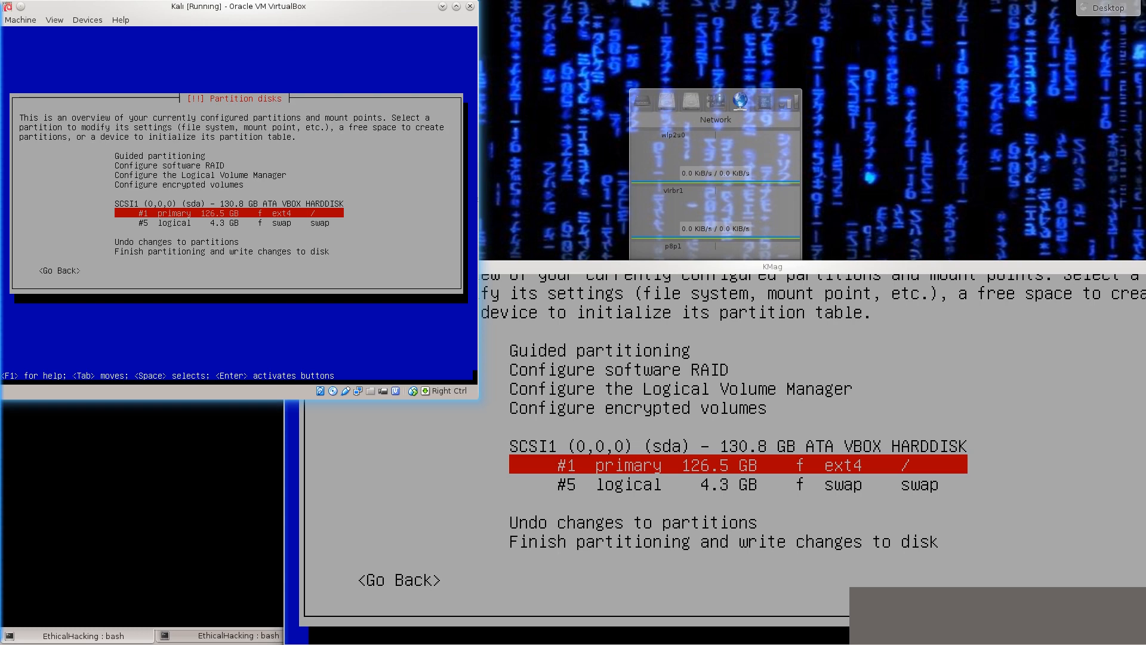
key(Down)
key(Up)
key(Down)
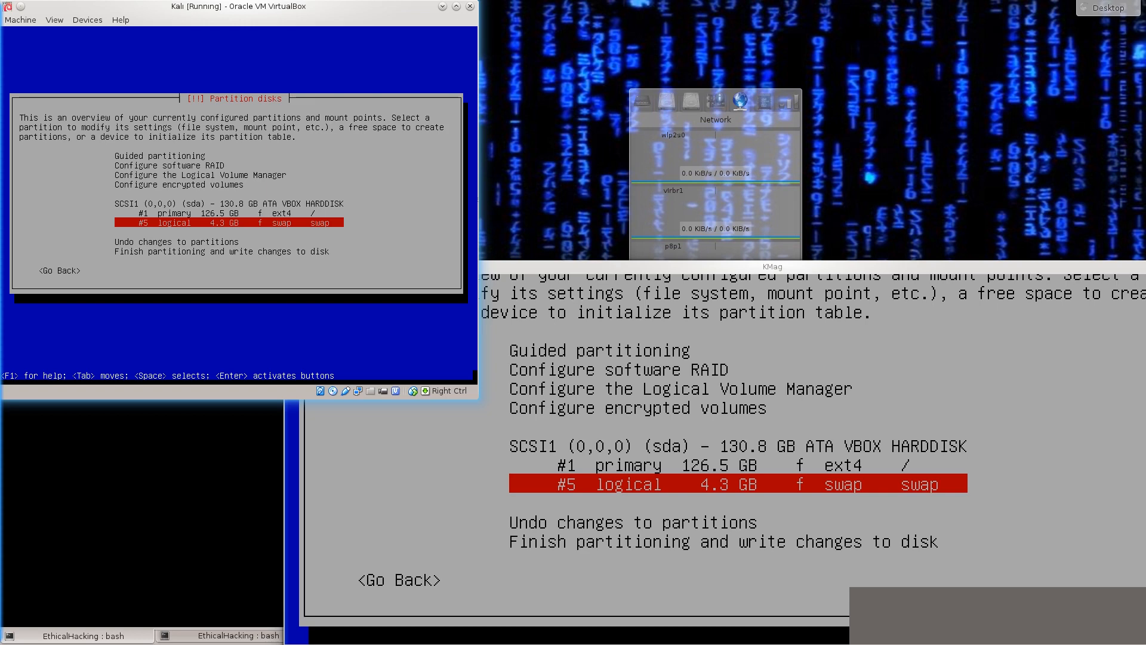
key(Up)
key(Up)
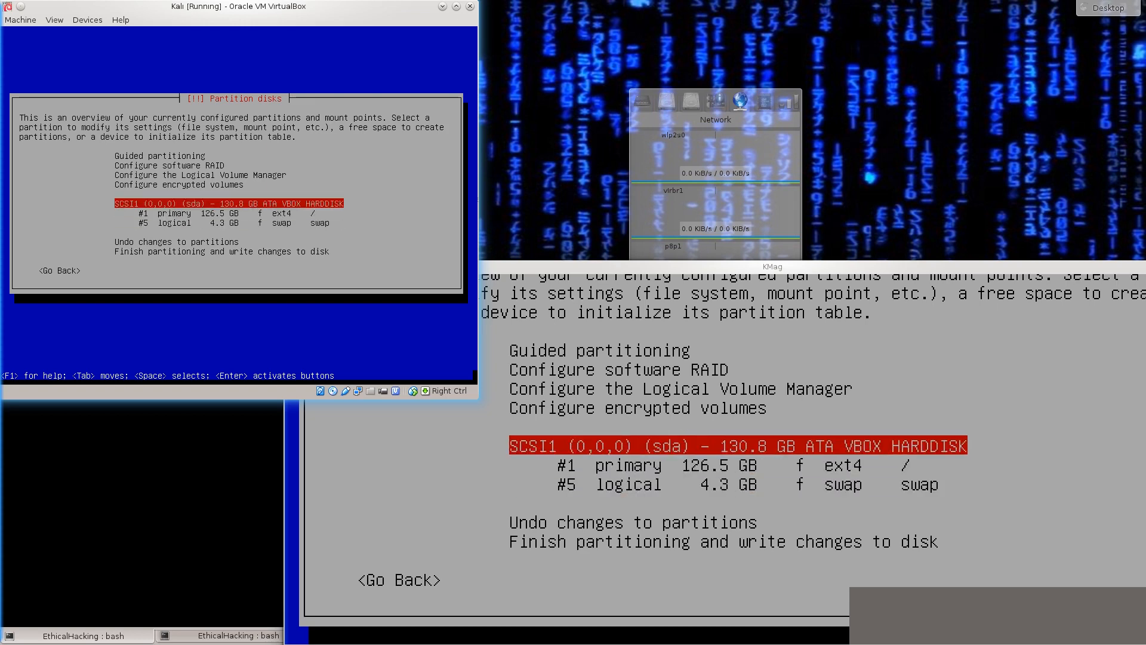
key(Up)
key(Down)
key(Up)
key(Up)
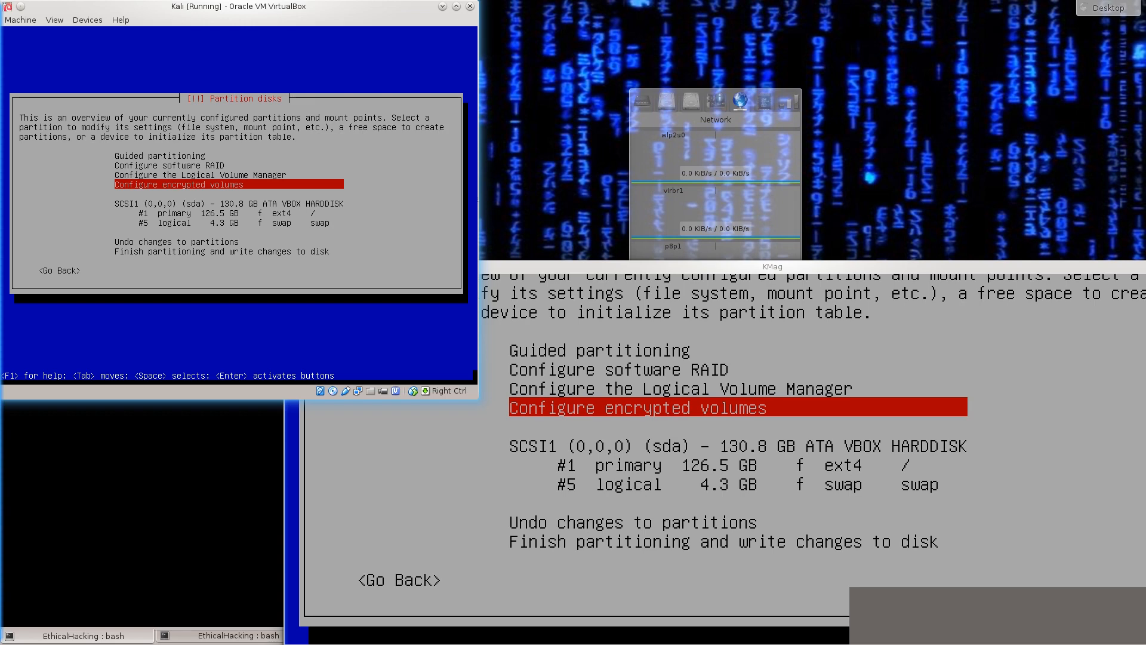
key(Up)
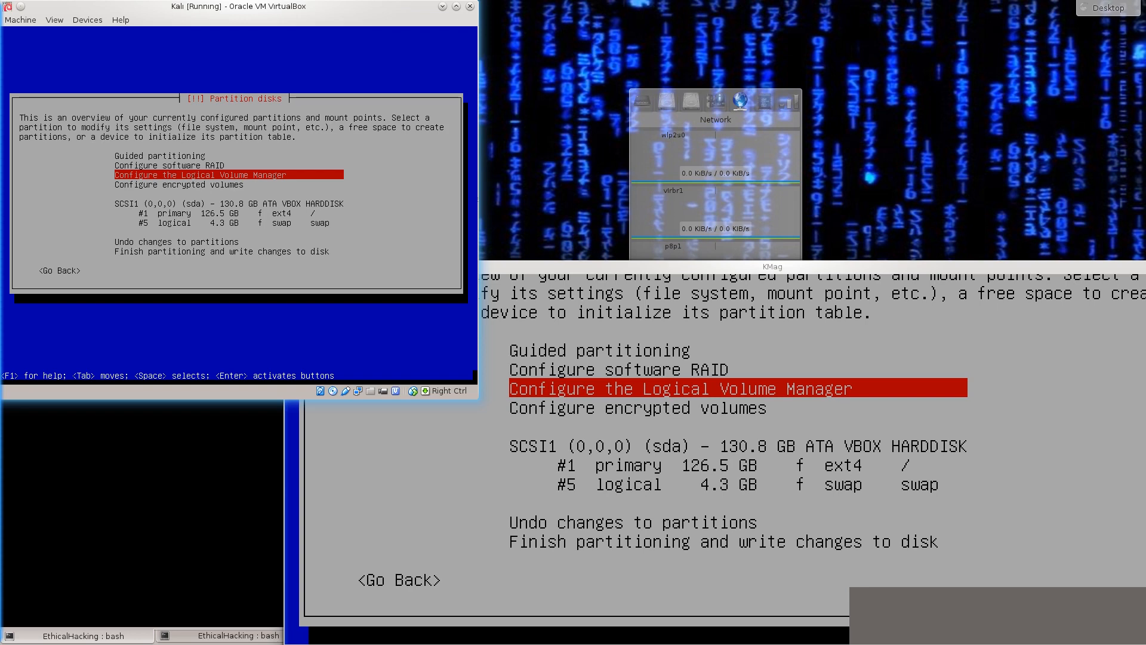
key(Up)
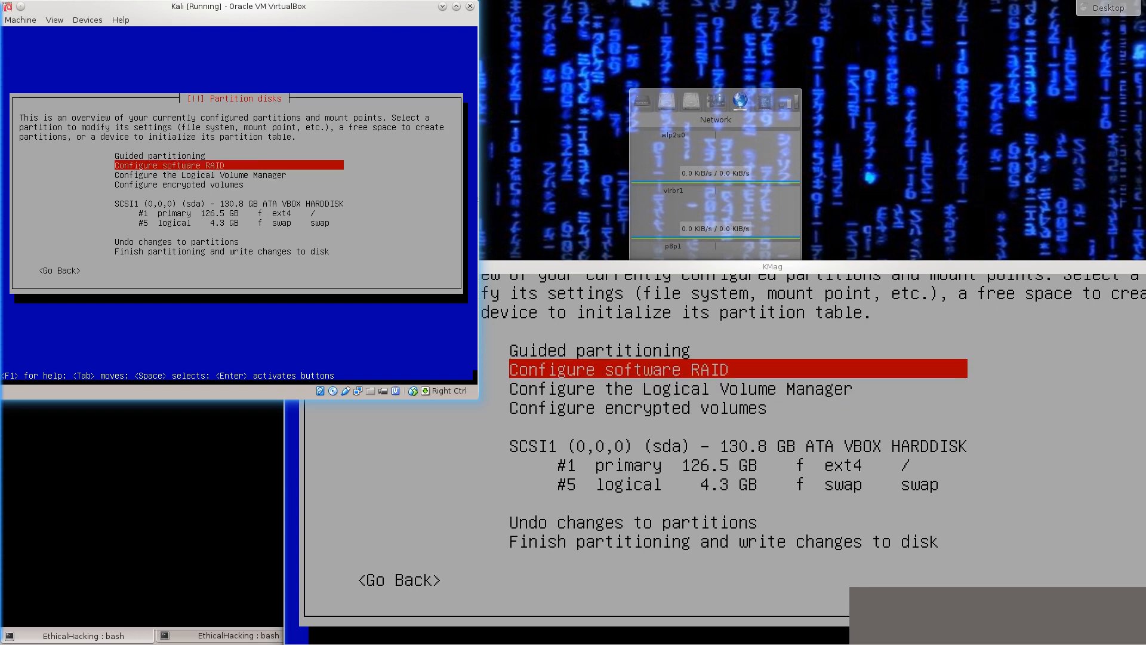
key(Up)
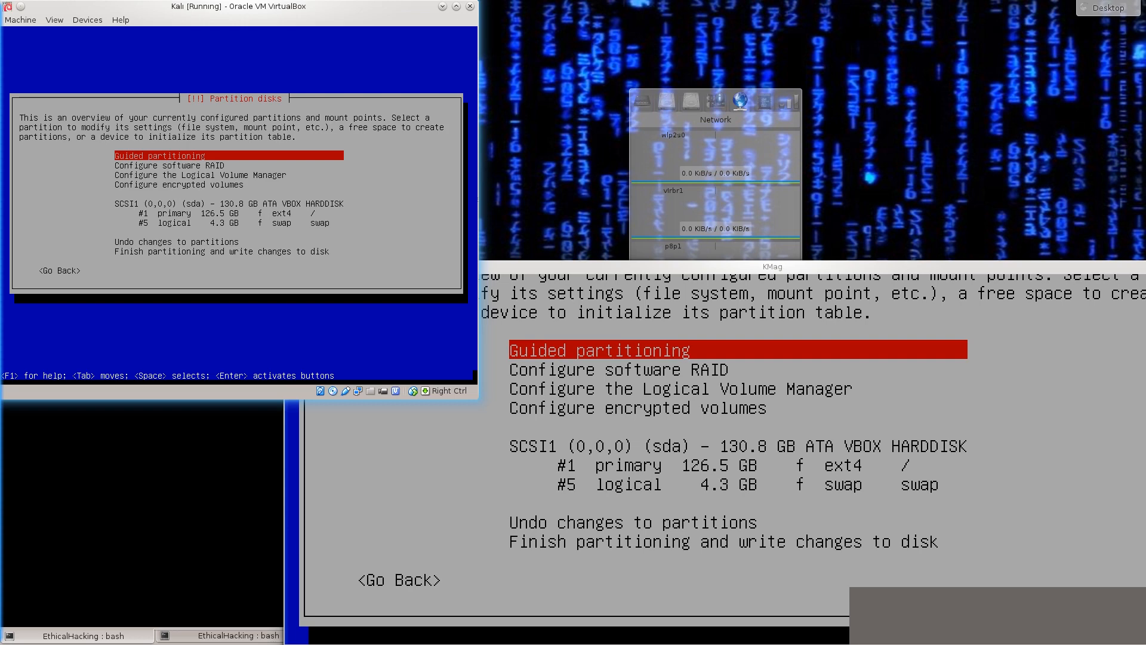
key(Down)
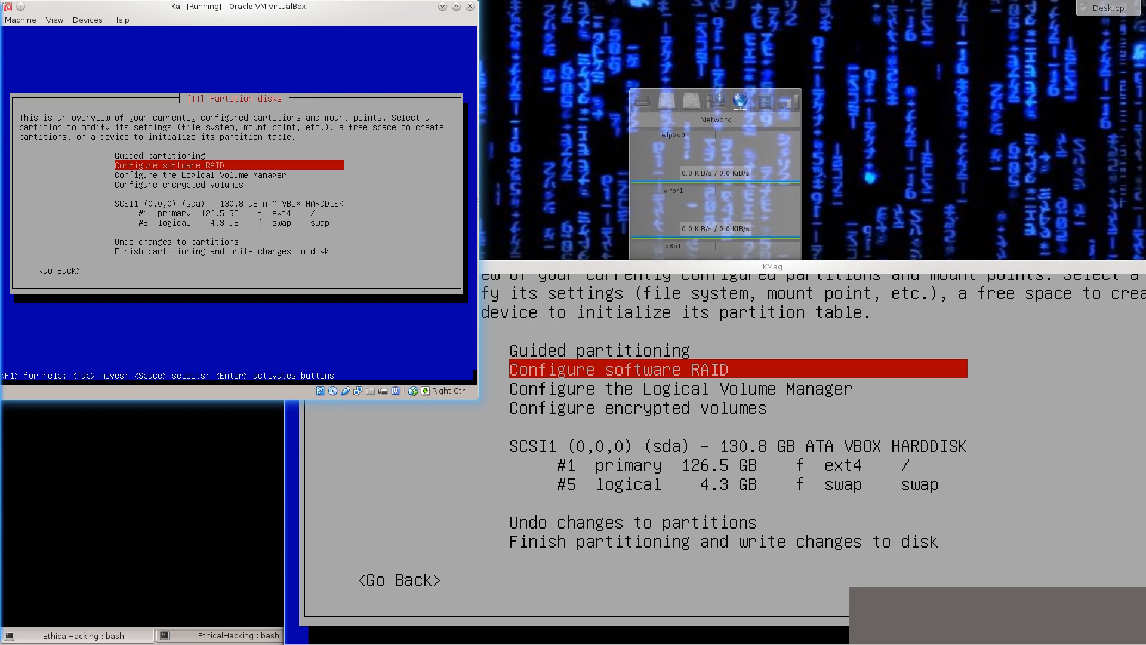
key(Down)
key(Down)
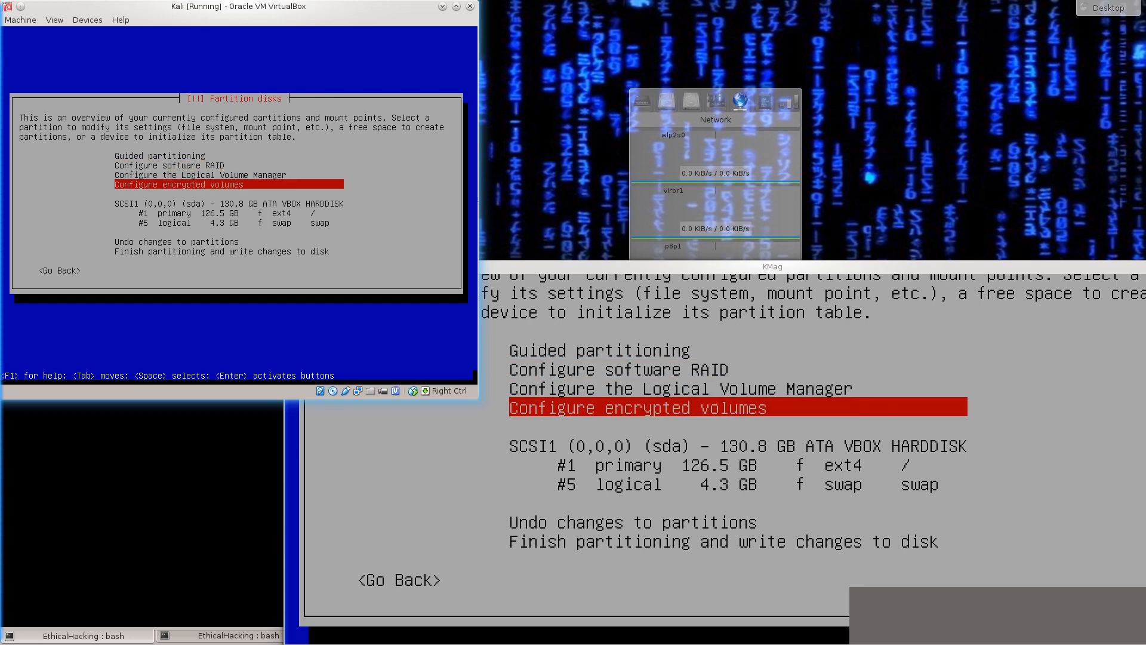
key(Up)
key(Up)
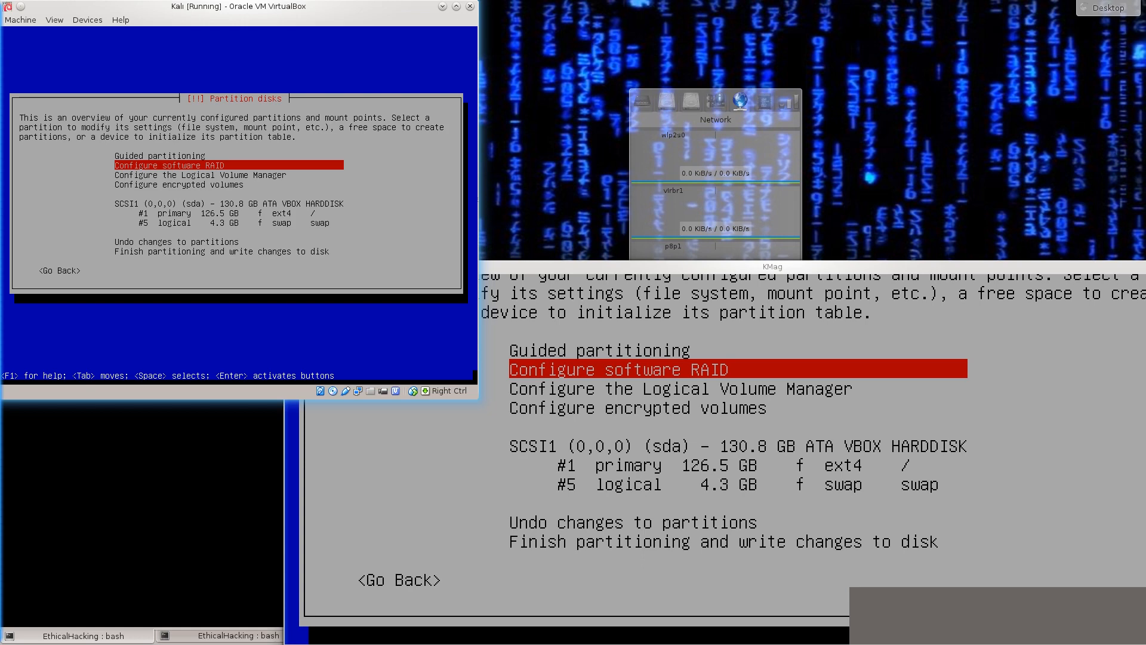
key(Down)
key(Down)
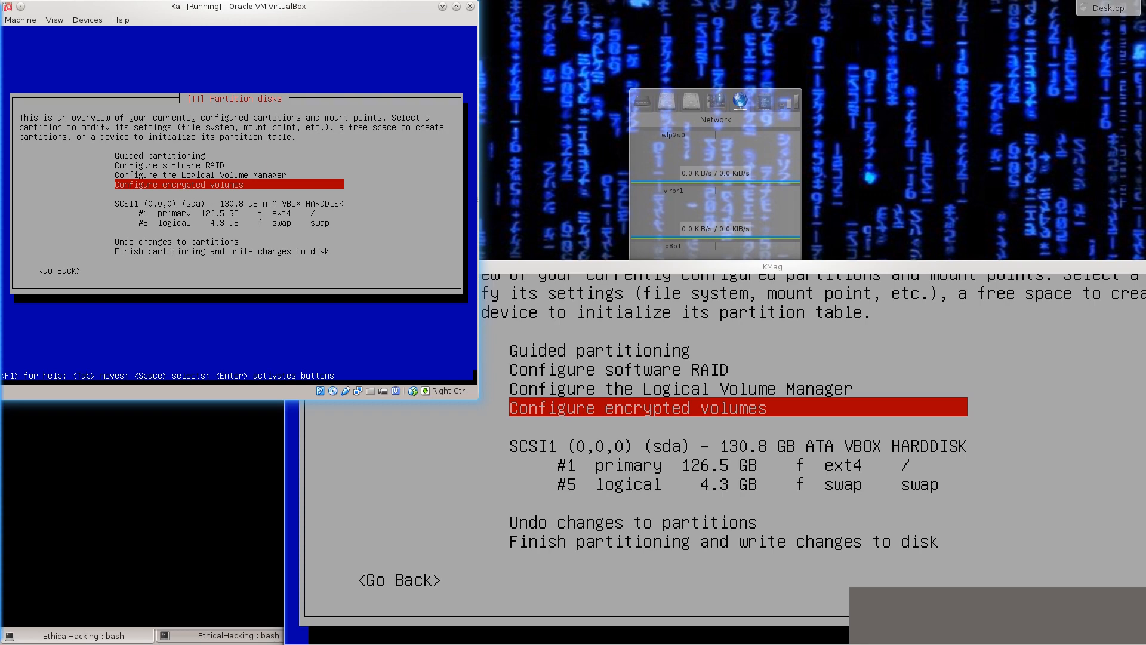
key(Down)
key(Down)
key(Down)
key(Down)
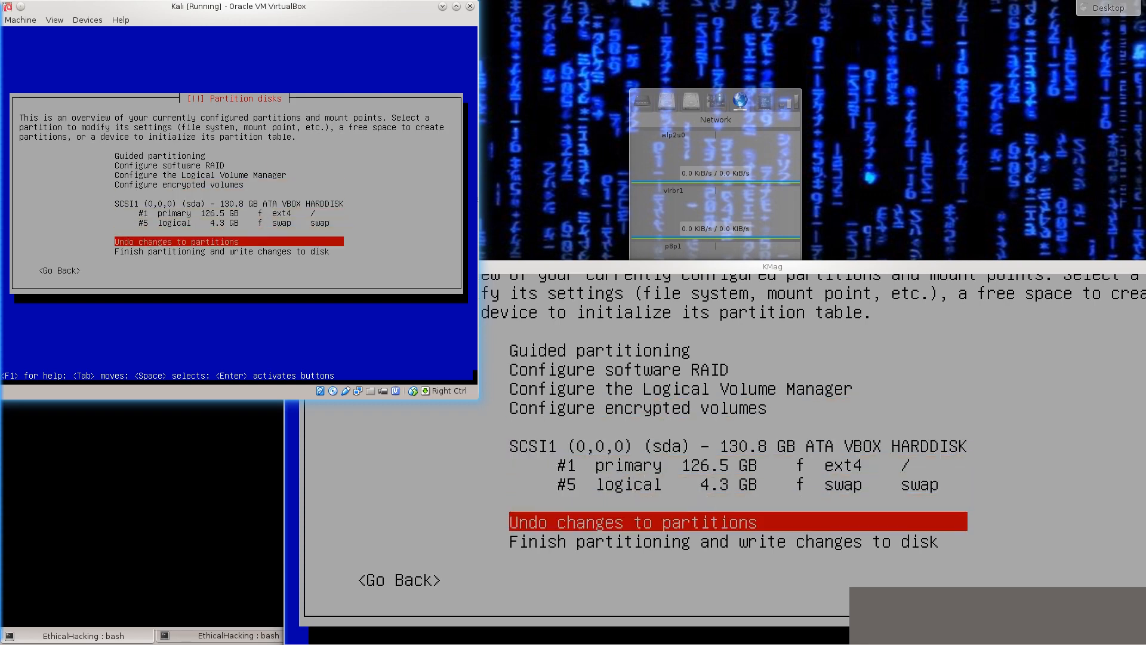
key(Down)
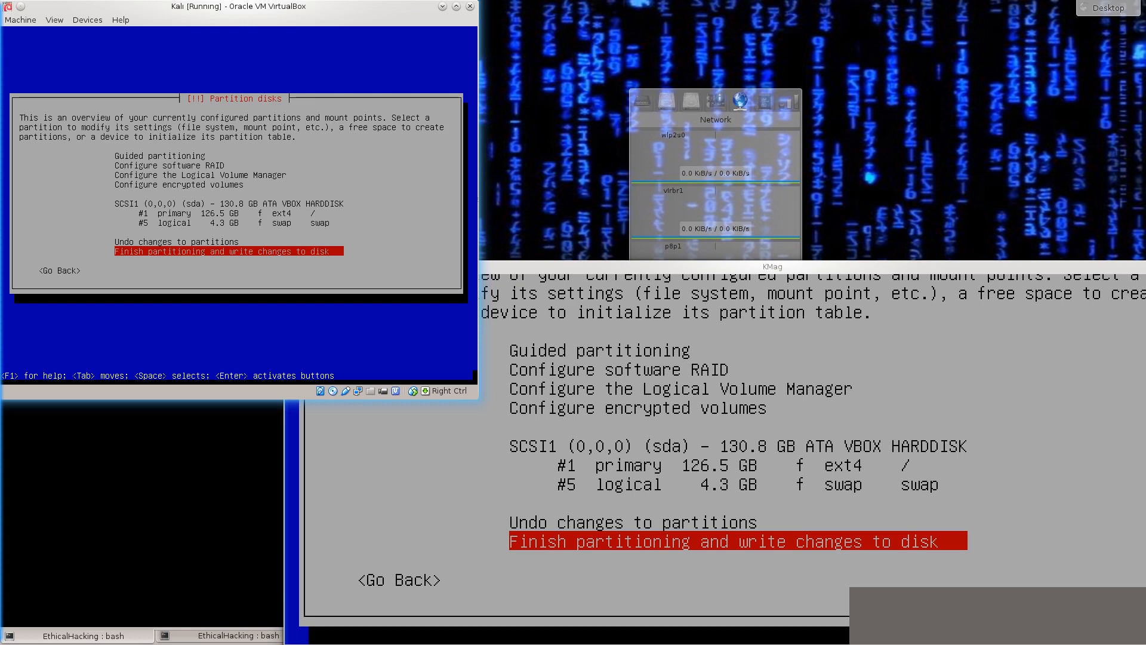
- Finish partitioning and confirm writing the changes to disk with Yes
key(Return)
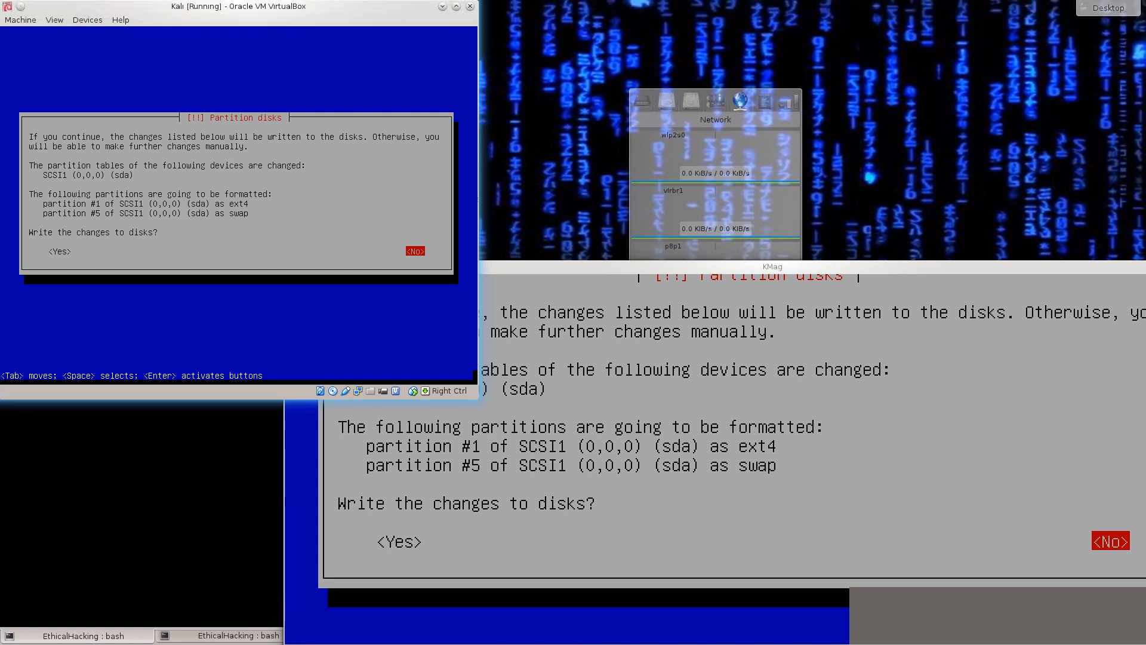
drag(239, 6, 217, 7)
drag(710, 442, 715, 560)
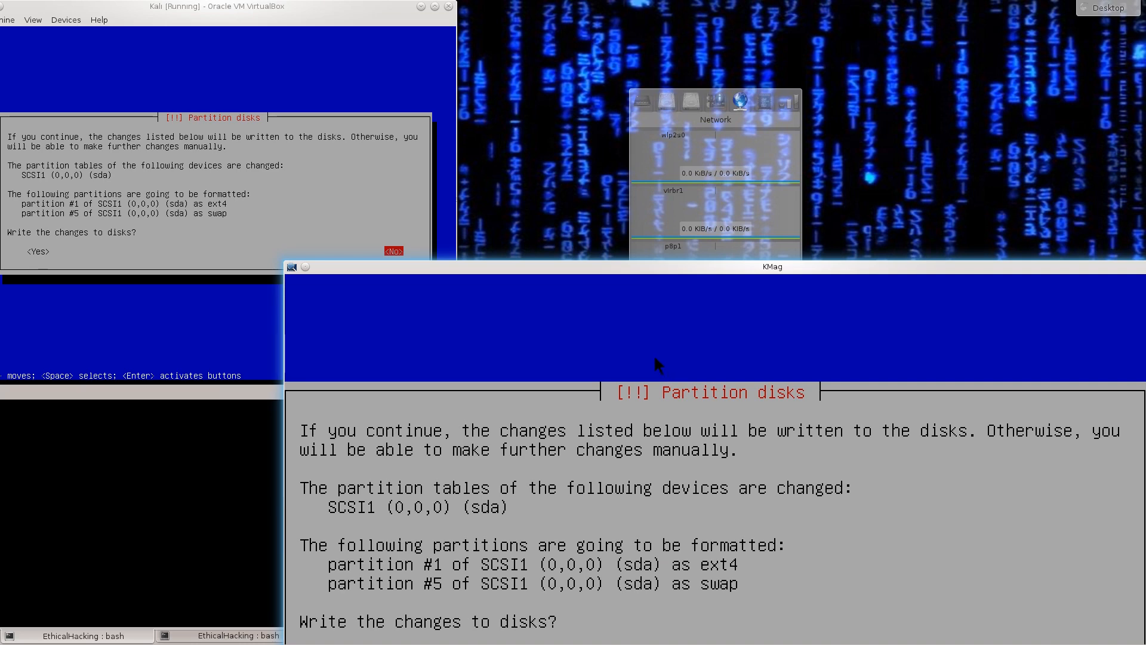
click(183, 152)
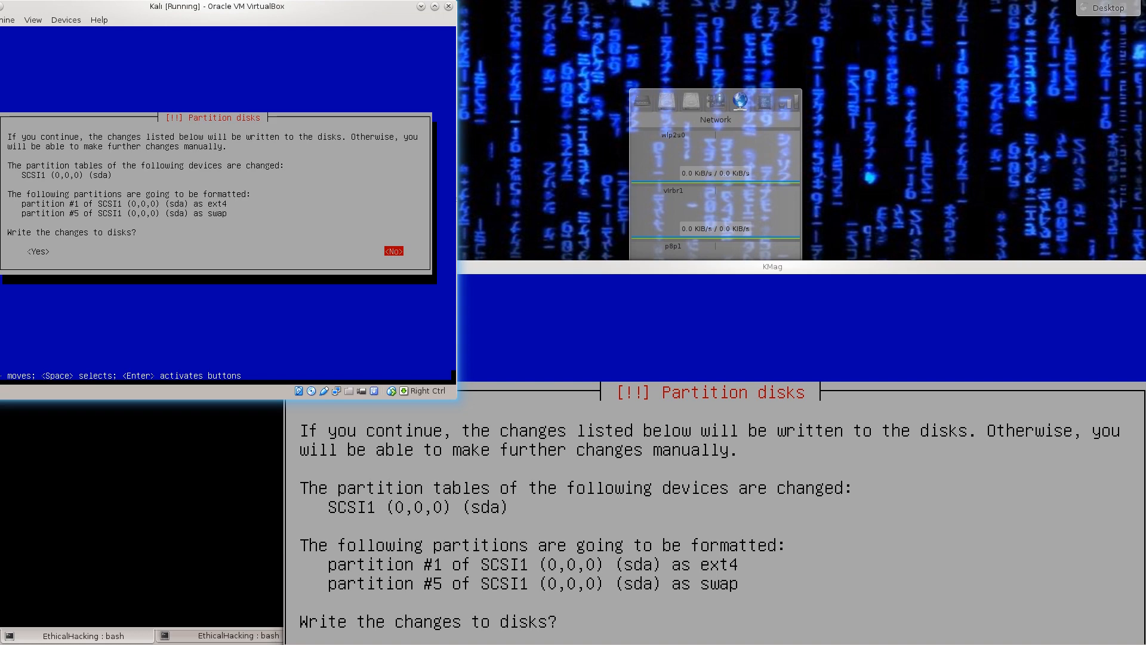
key(Left)
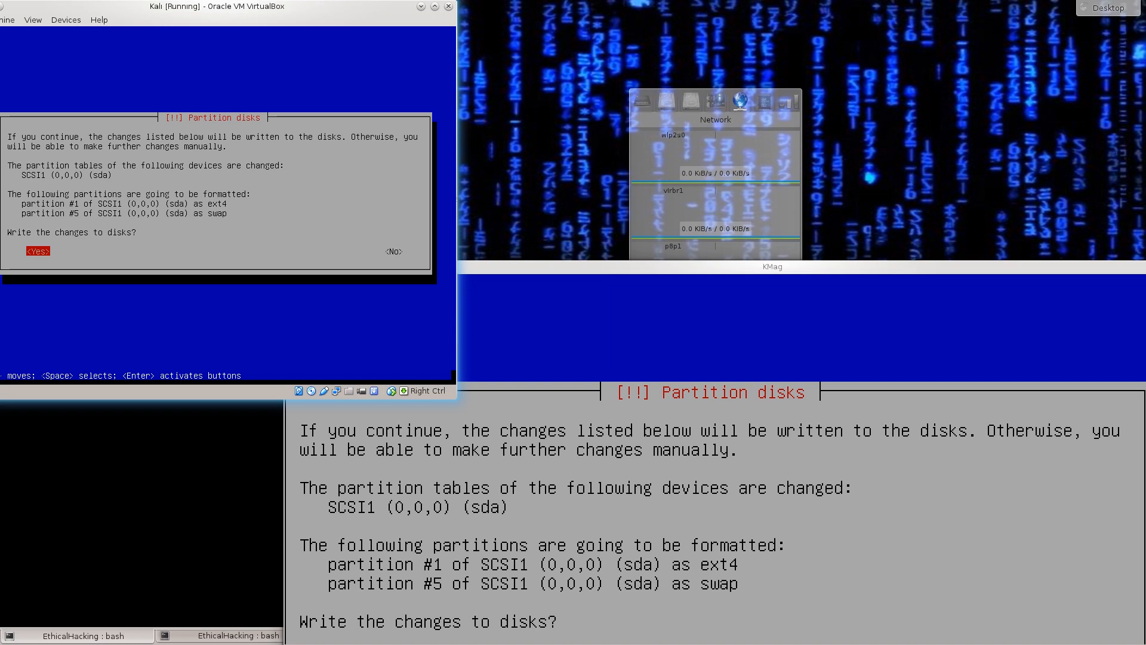
key(Return)
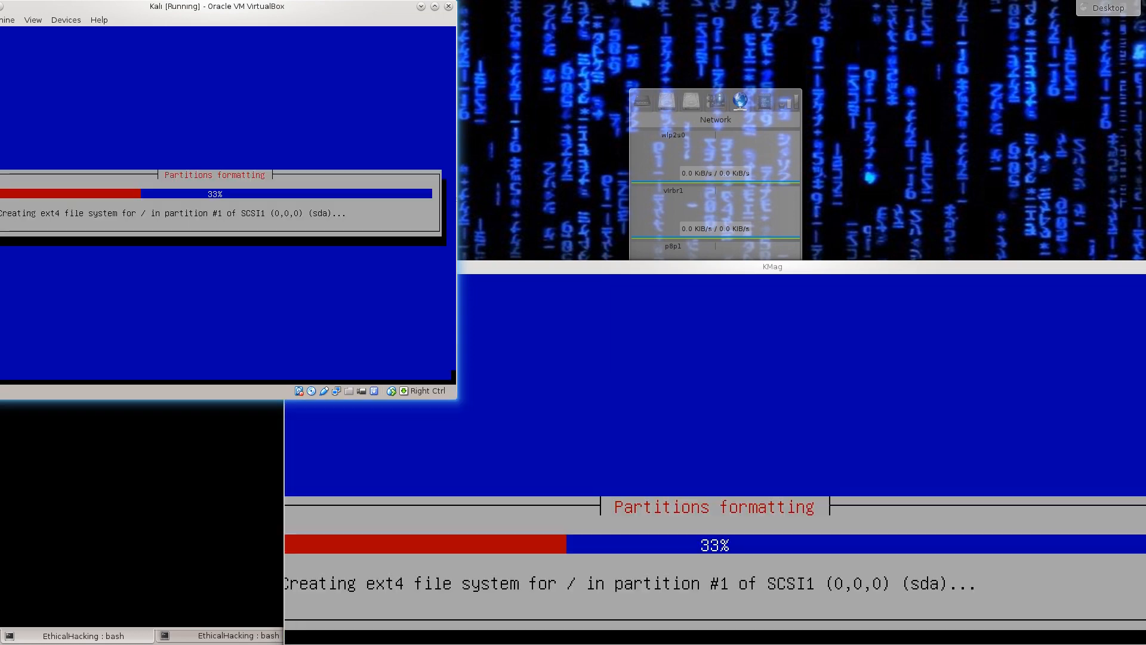